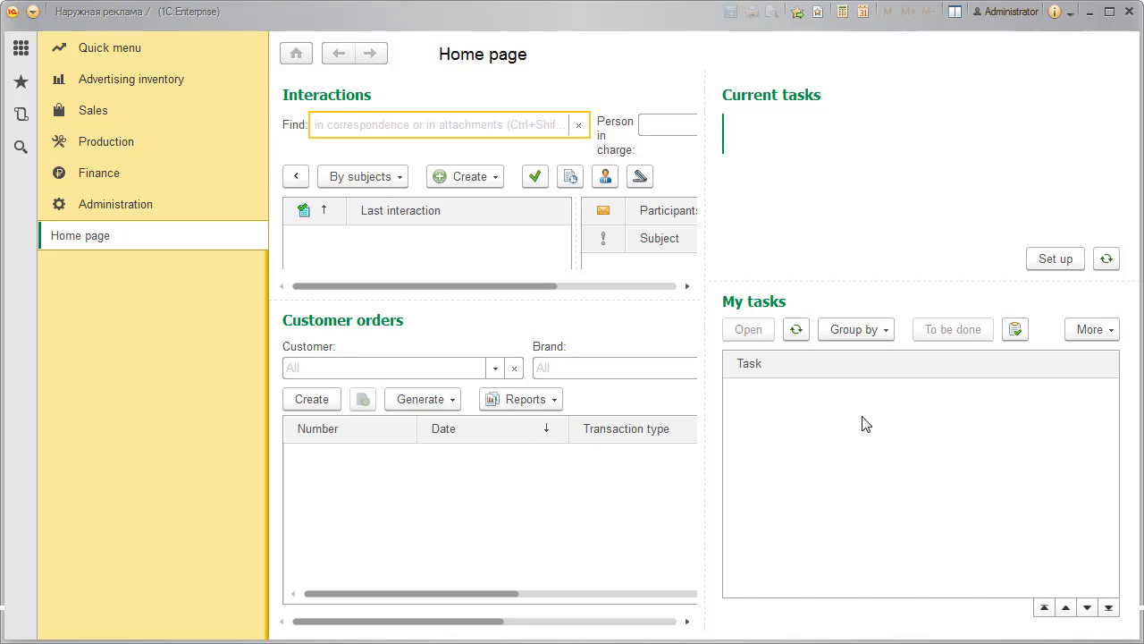
Step: Open the Main channel record from the advertising channels and examine its description
click(161, 84)
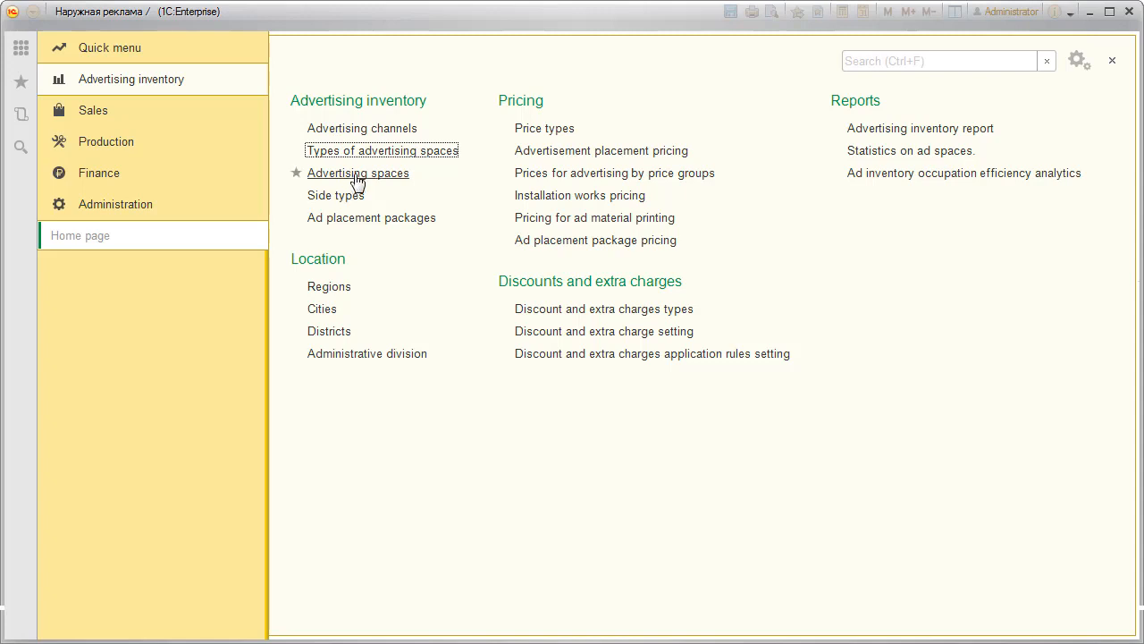
click(359, 130)
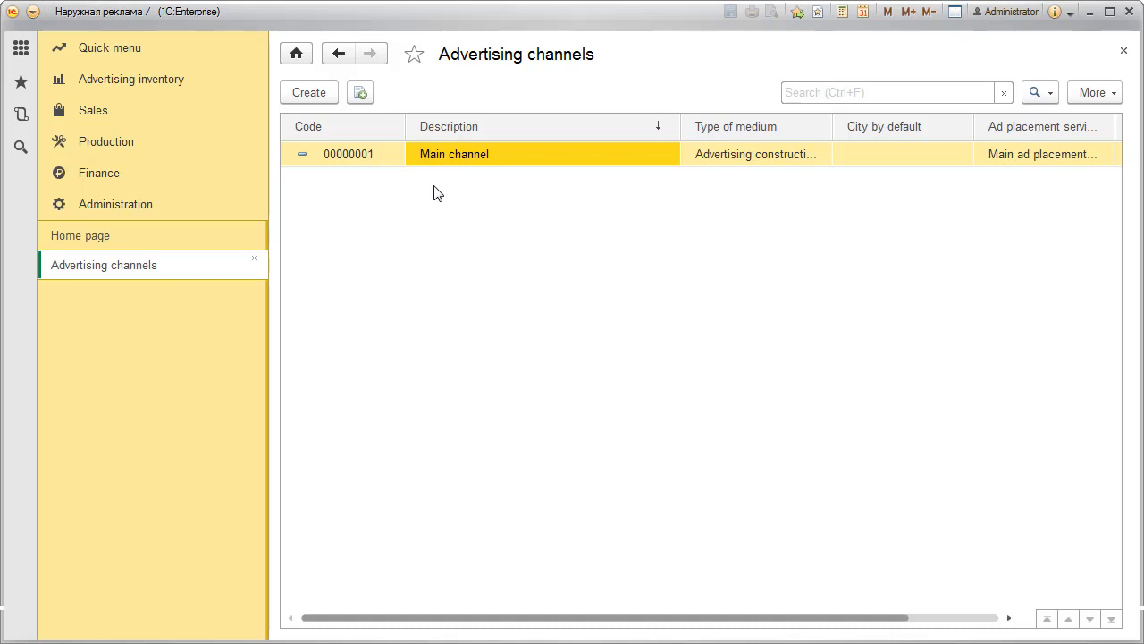
double_click(502, 161)
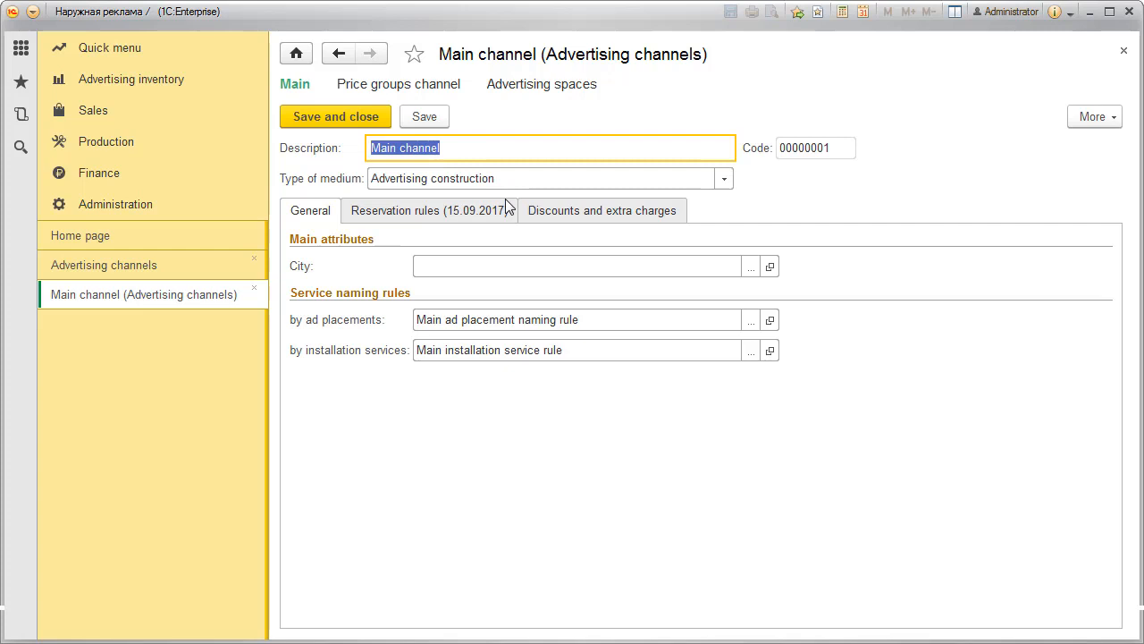
click(484, 152)
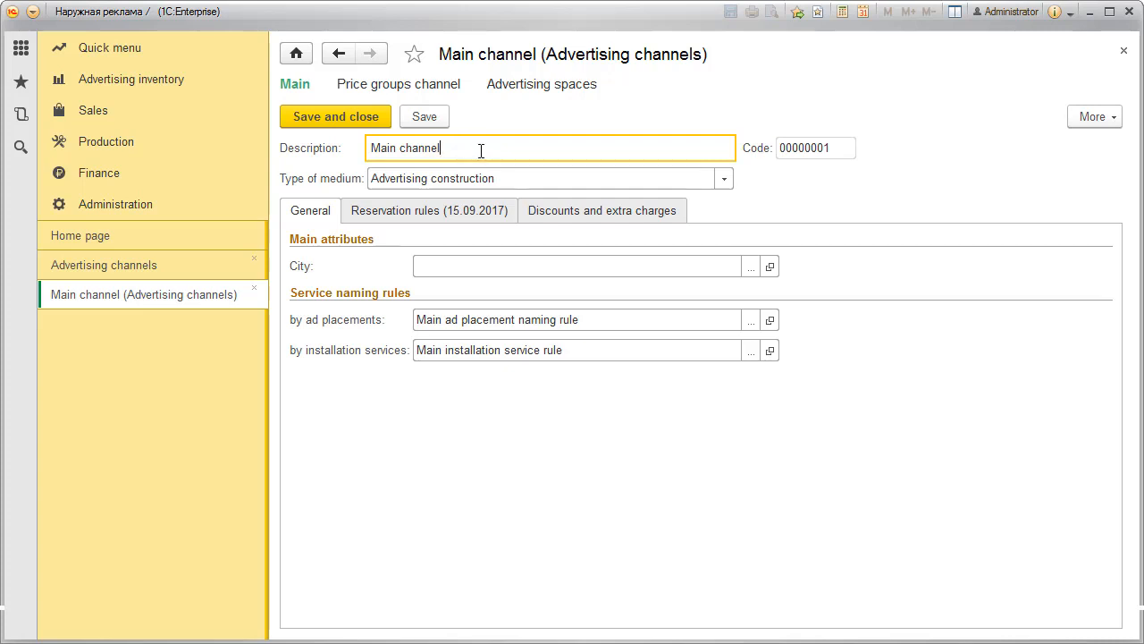
drag(480, 149, 352, 144)
Step: Choose Advertising construction as the main channel's type of medium, leave the city empty, and save and close the record
click(427, 177)
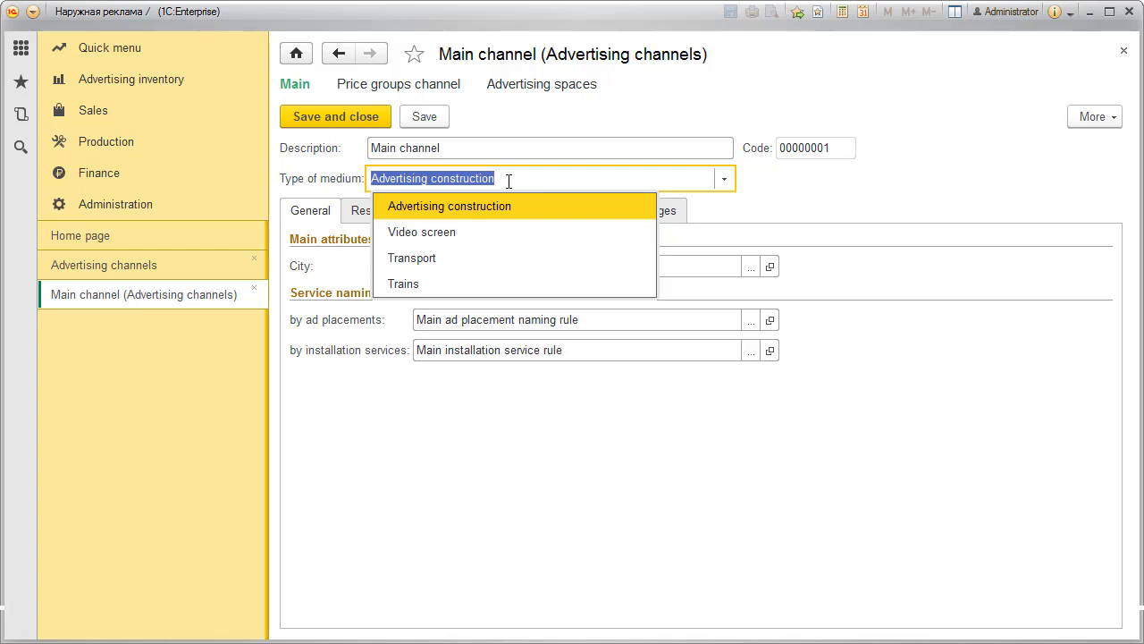
click(507, 207)
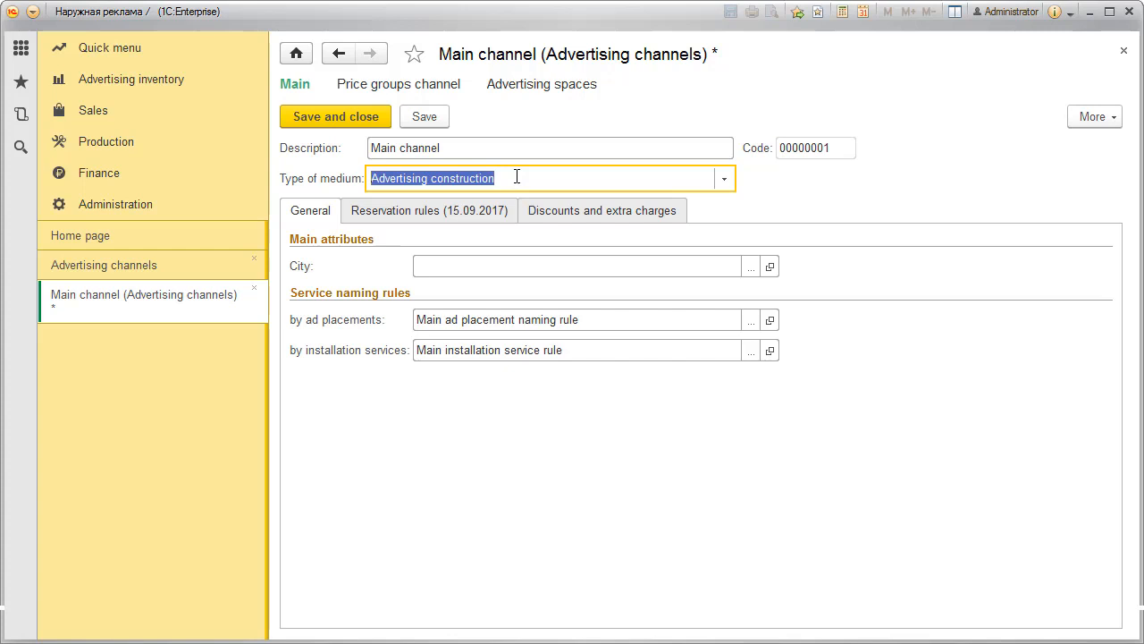
click(725, 180)
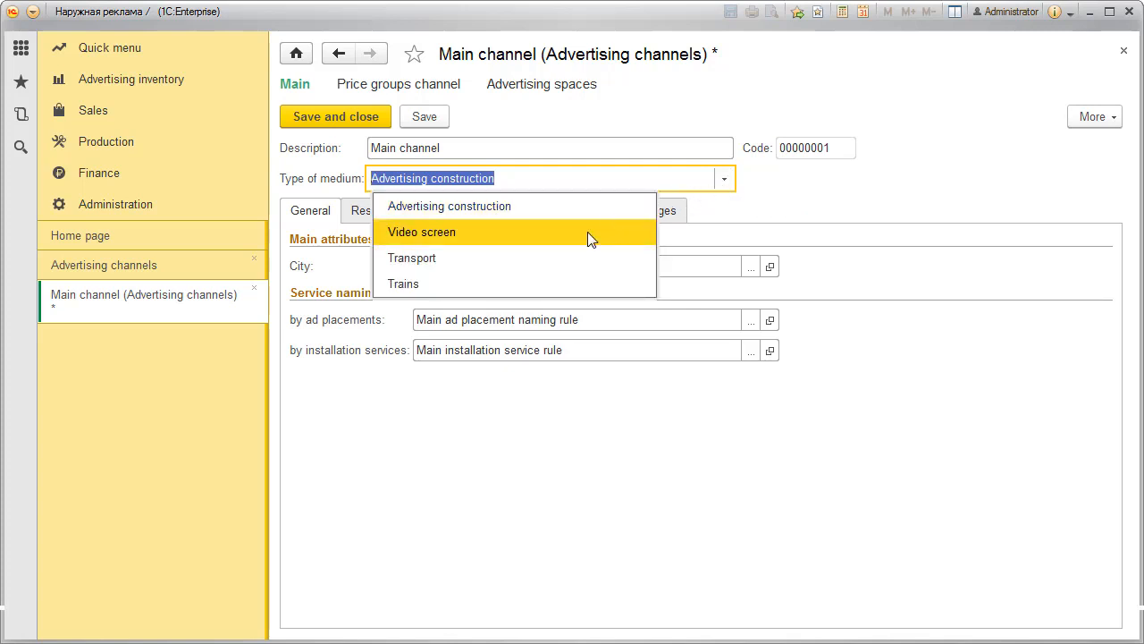
click(584, 208)
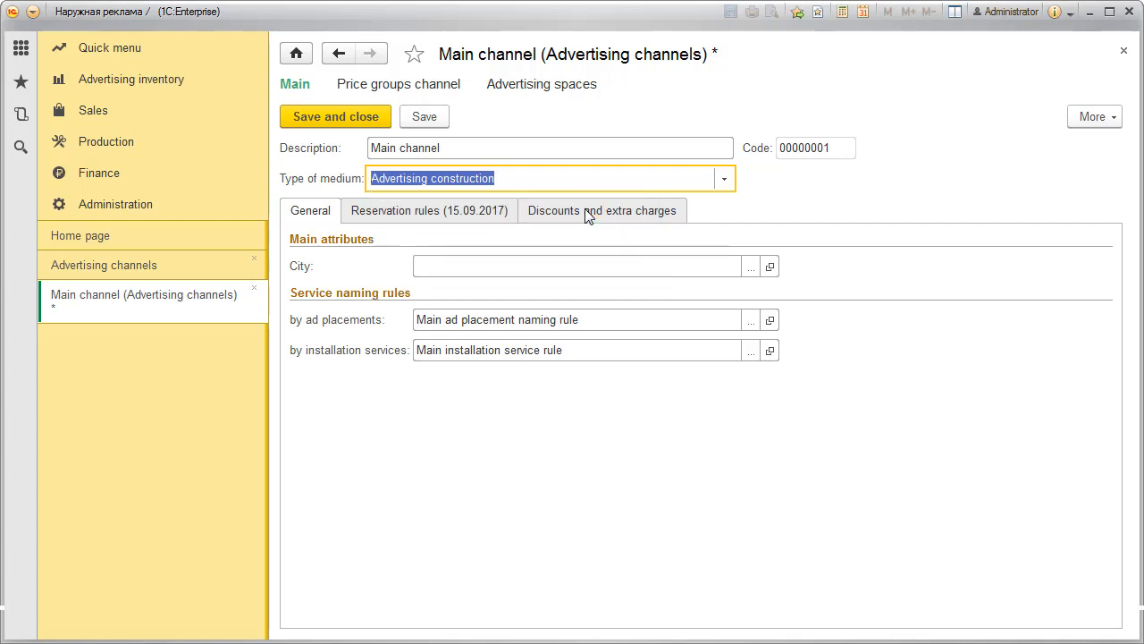
click(429, 266)
click(374, 264)
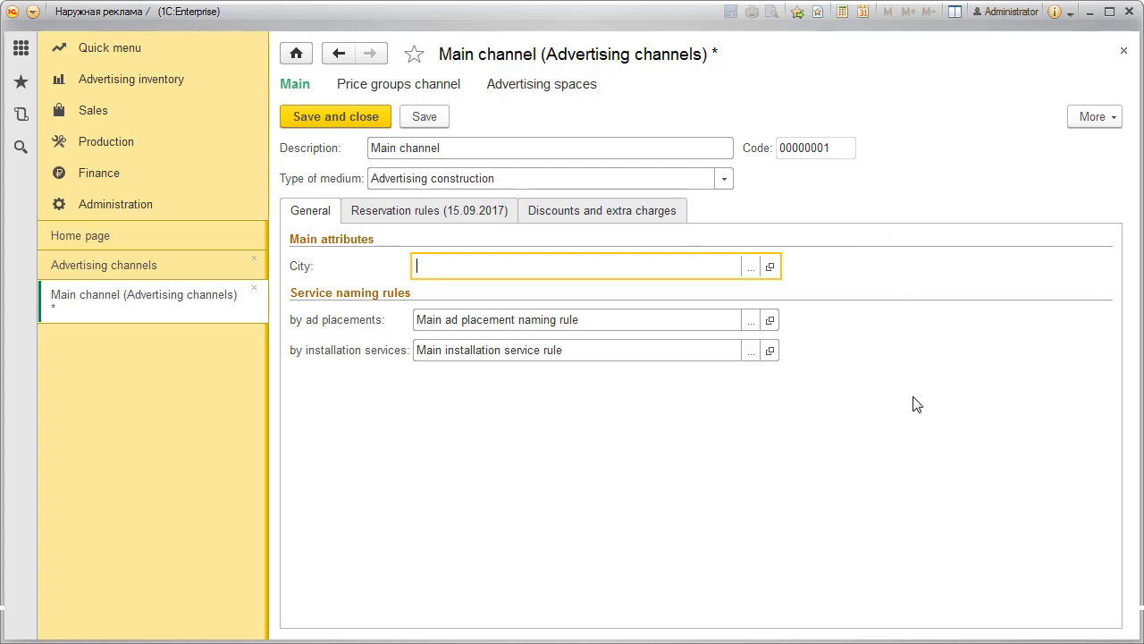
click(326, 114)
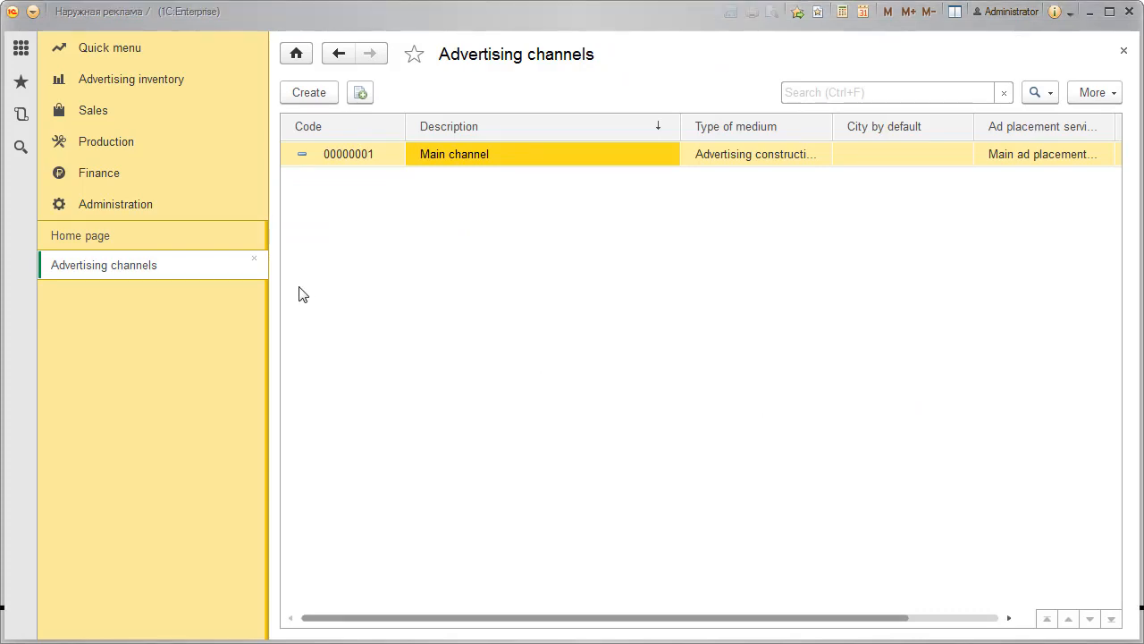
Step: Close the advertising channels list and open the Billboard record among the types of advertising spaces to examine its description and medium
click(254, 259)
click(142, 83)
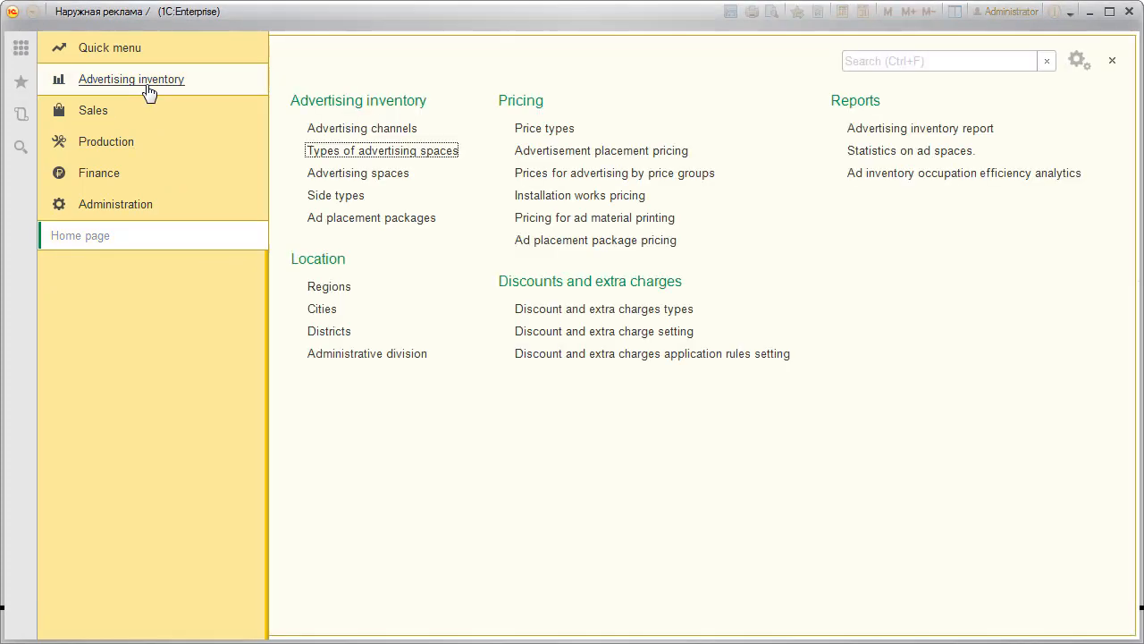
click(431, 156)
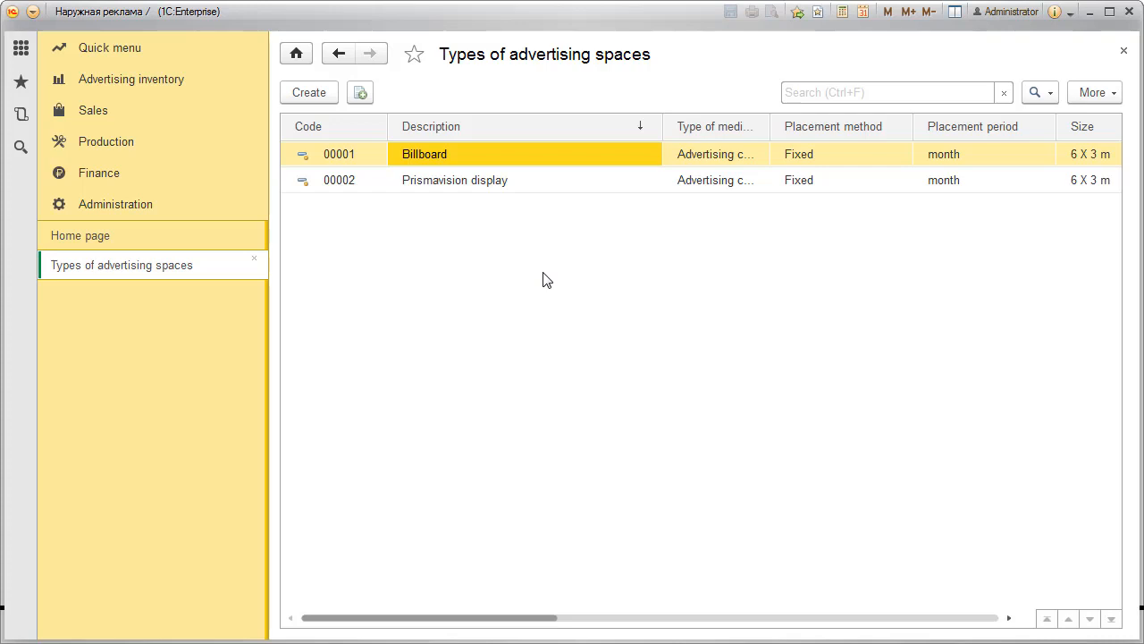
double_click(457, 155)
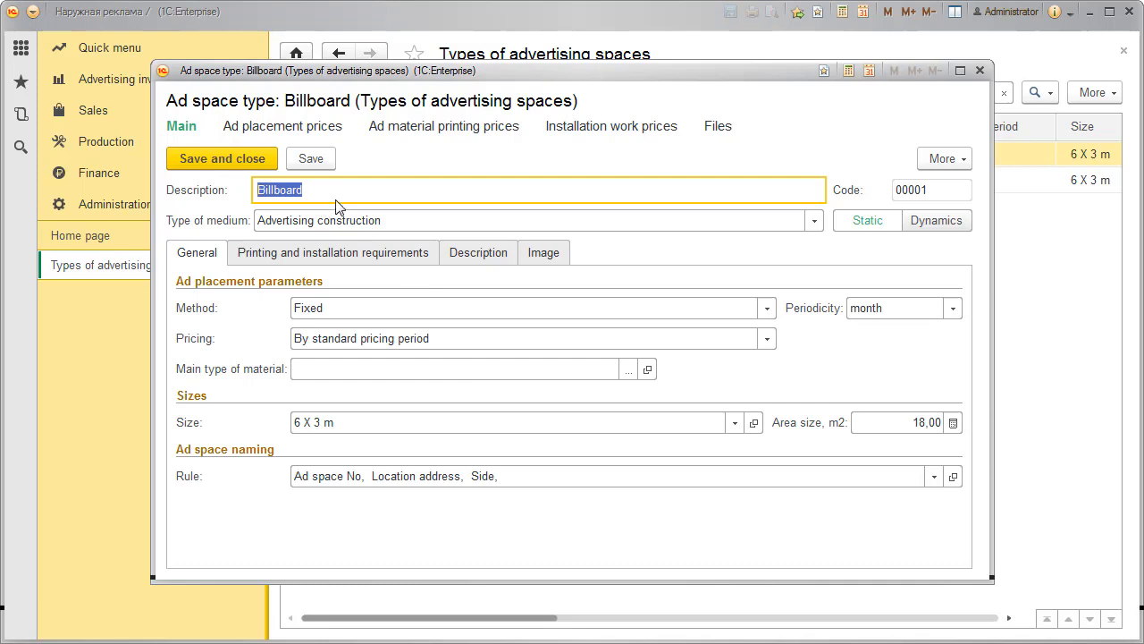
click(311, 191)
double_click(287, 189)
key(Tab)
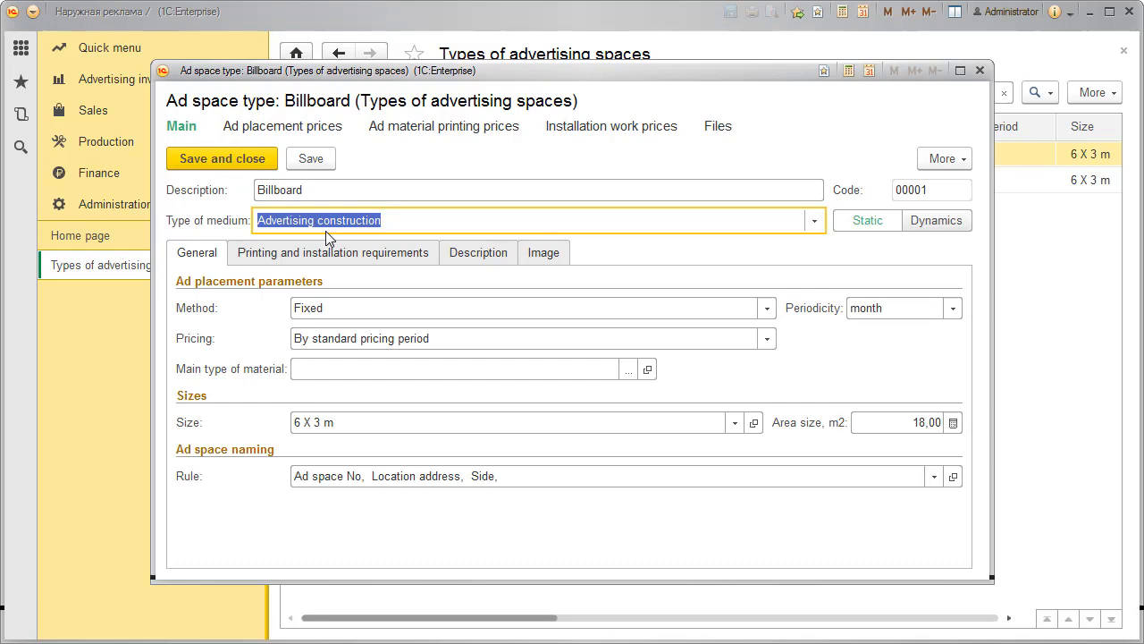
Step: Examine the placement method, pricing and size options of the Billboard type, and close its record
click(193, 309)
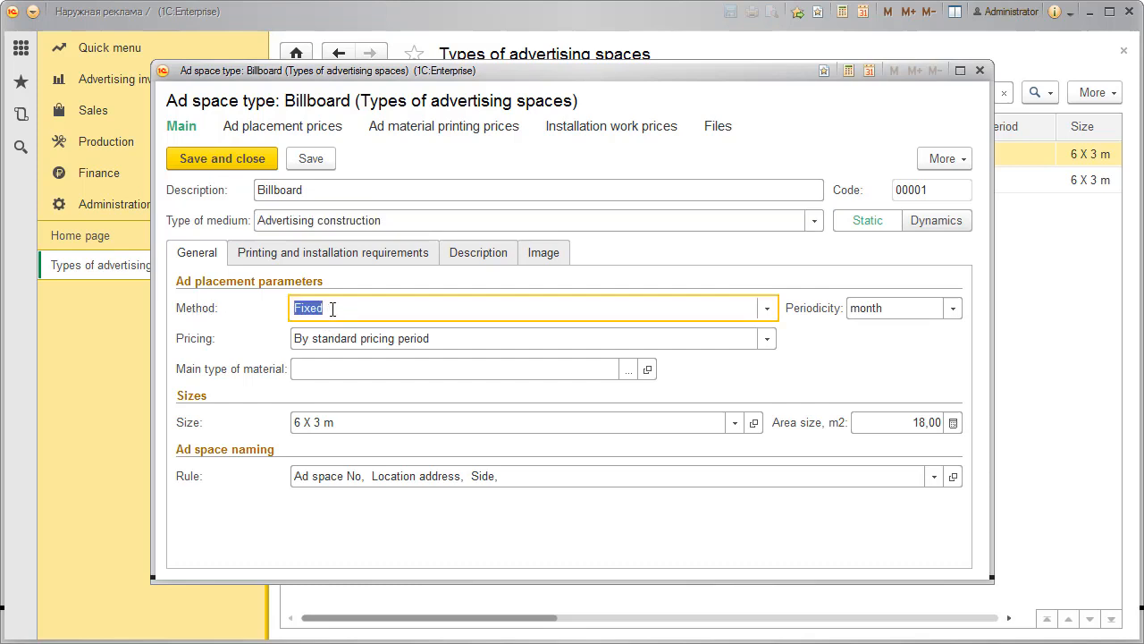
click(766, 308)
click(462, 334)
click(309, 339)
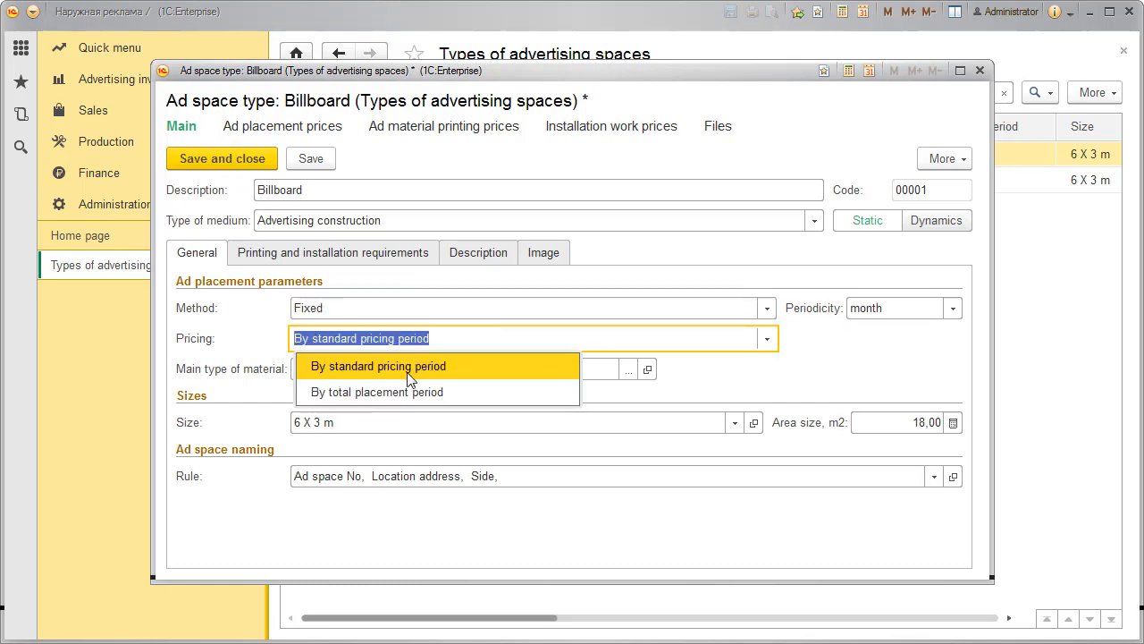
click(456, 363)
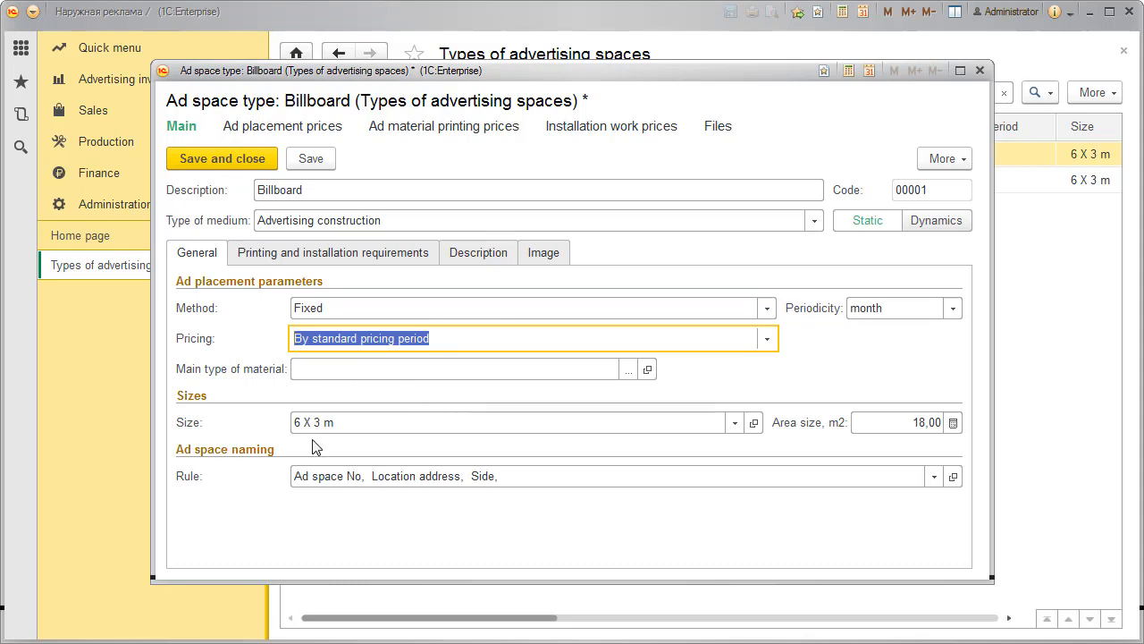
click(374, 422)
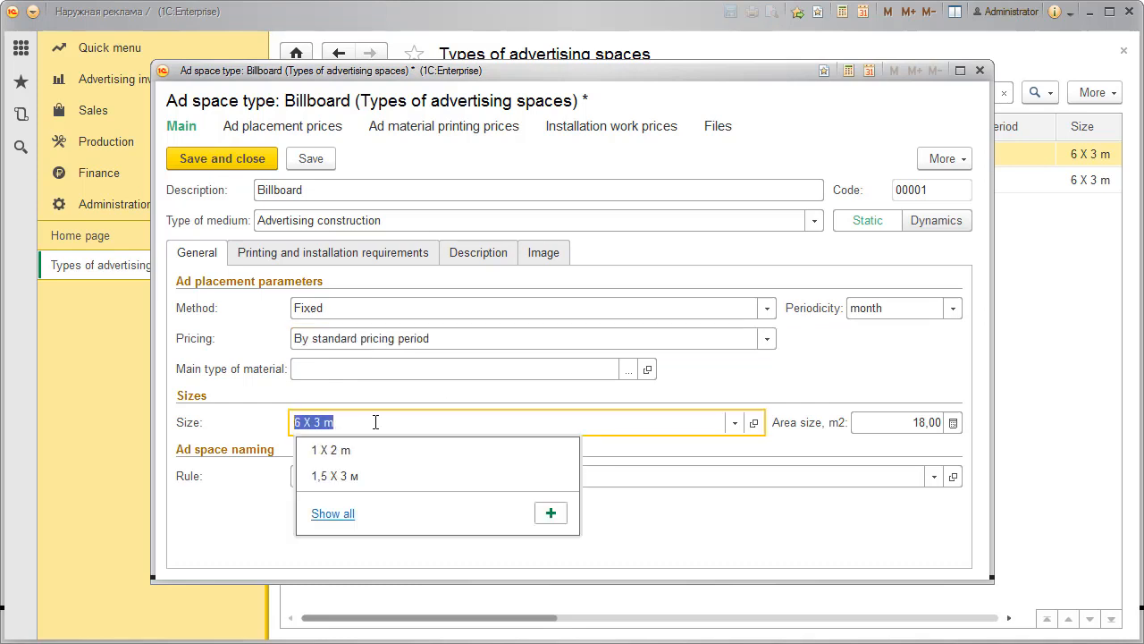
key(Escape)
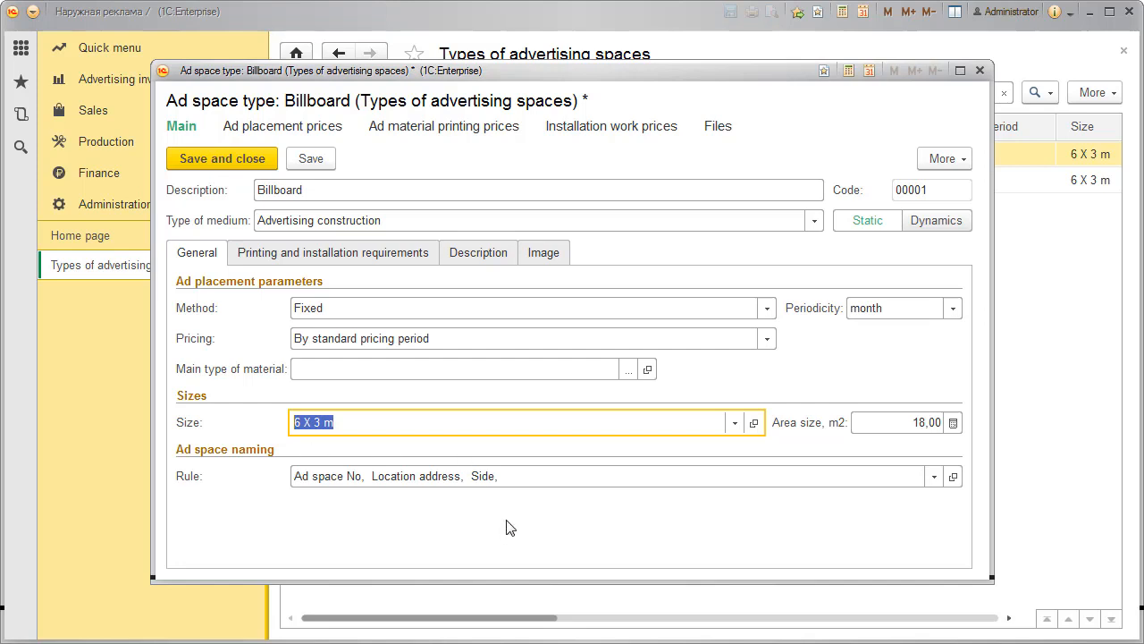
click(980, 69)
click(593, 353)
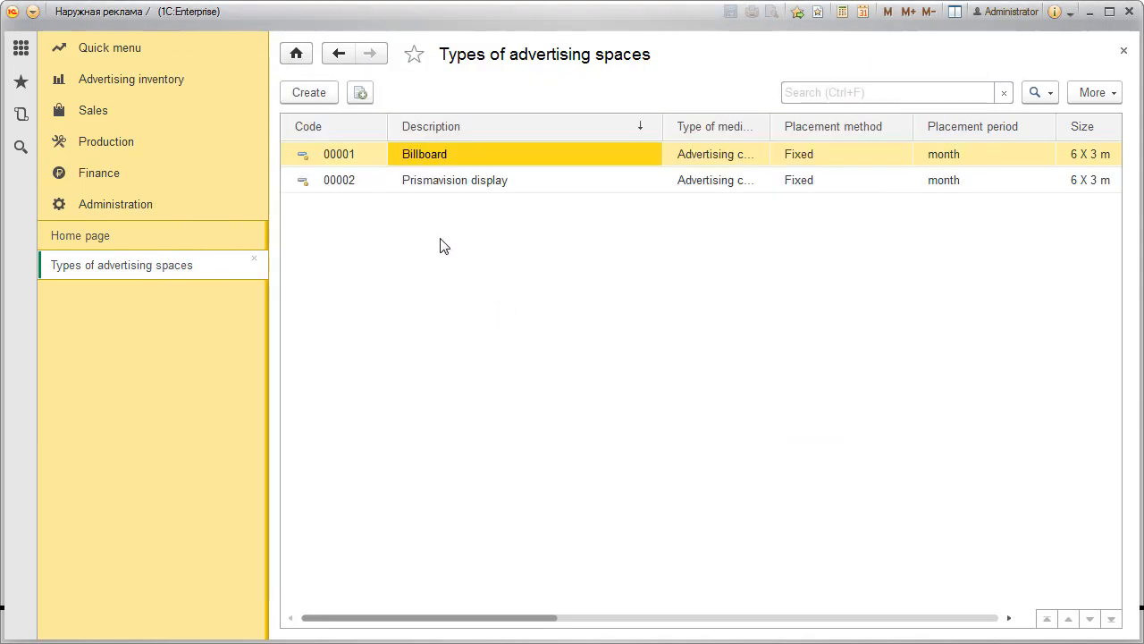
Step: Create a new advertising space type described as City-format with Advertising construction as its type of medium
click(309, 93)
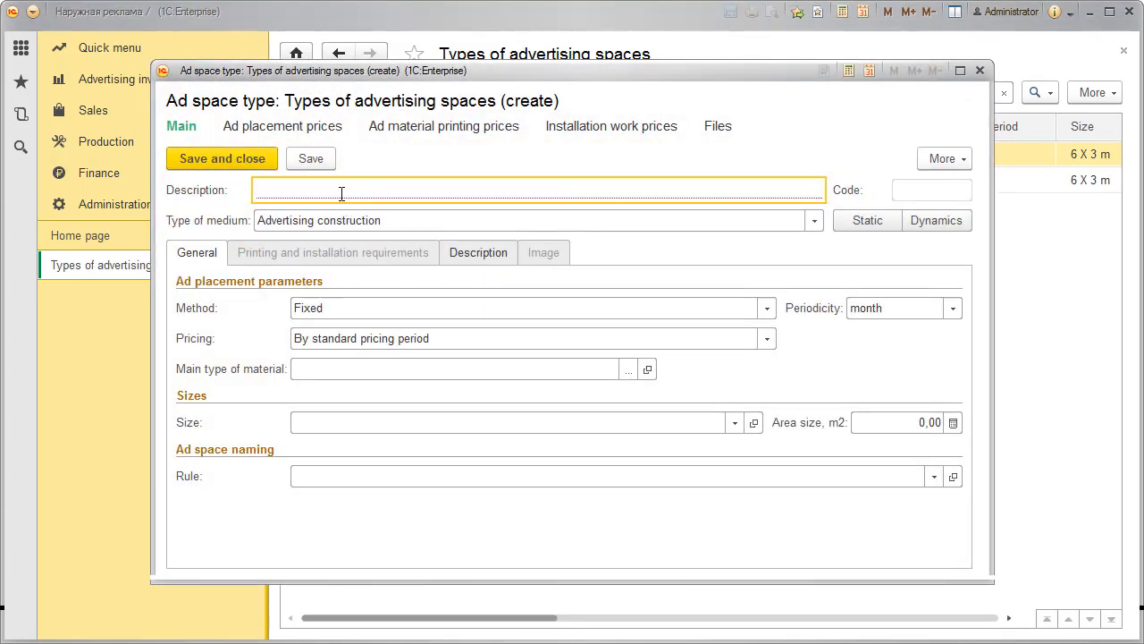
text(Ci)
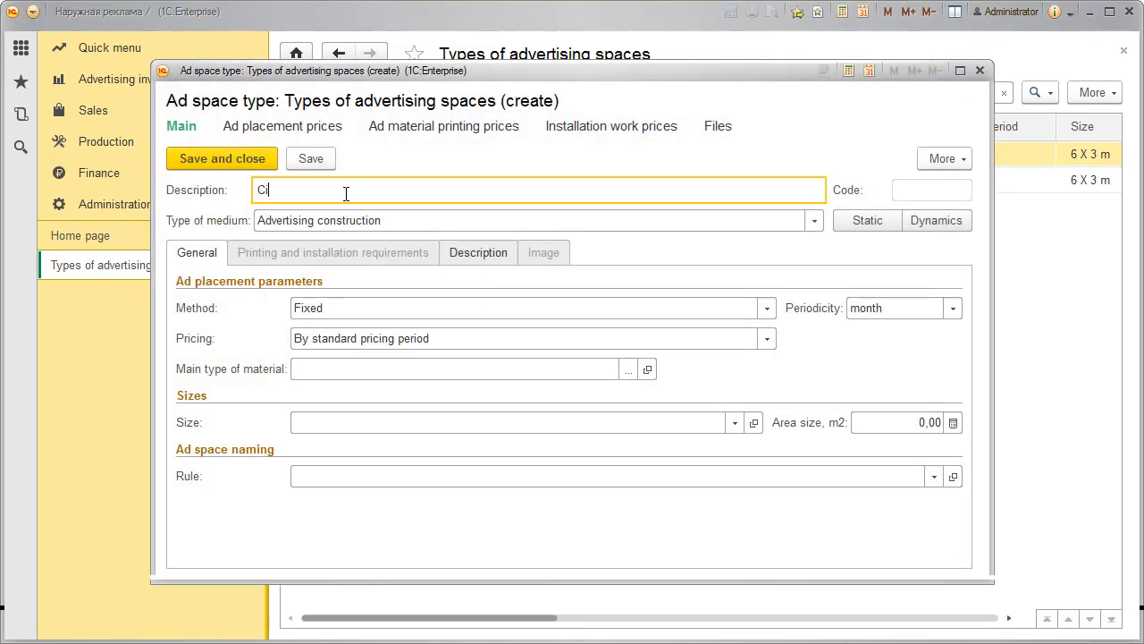
text(ty-format)
click(369, 220)
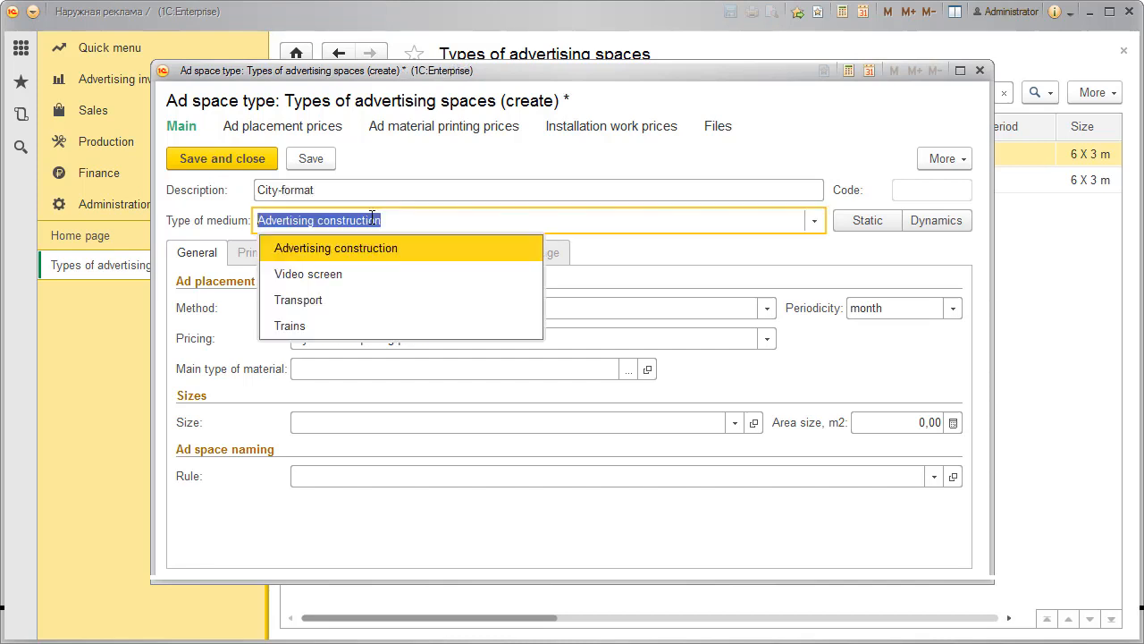
click(368, 252)
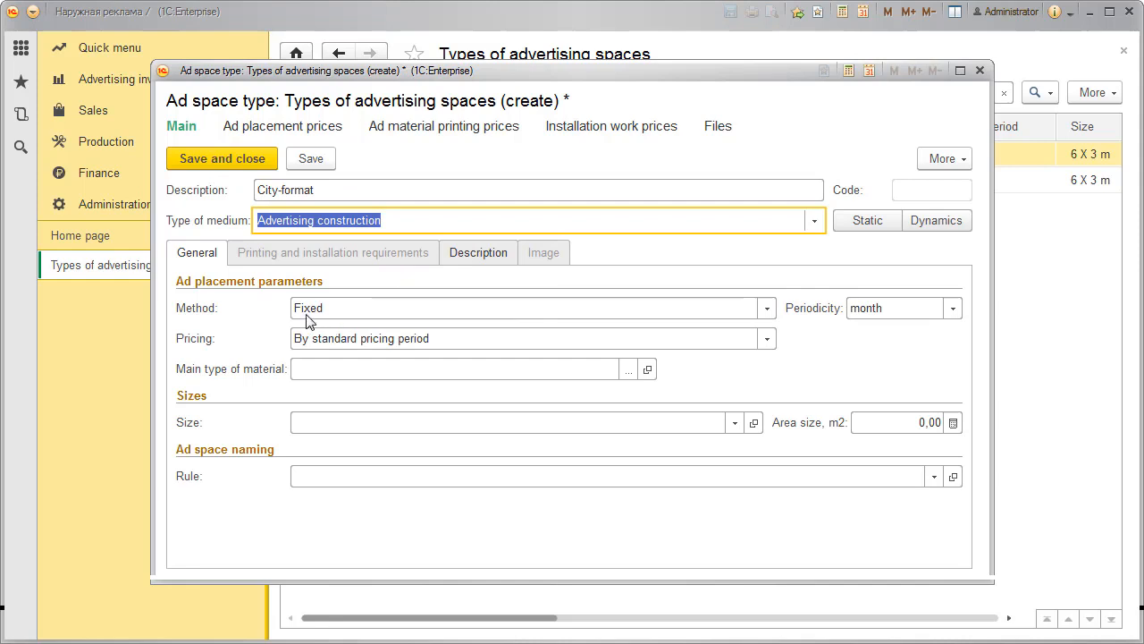
Step: Create a size with width 1, height 2 and unit m, save it, and assign it to the City-format type
click(357, 424)
click(326, 516)
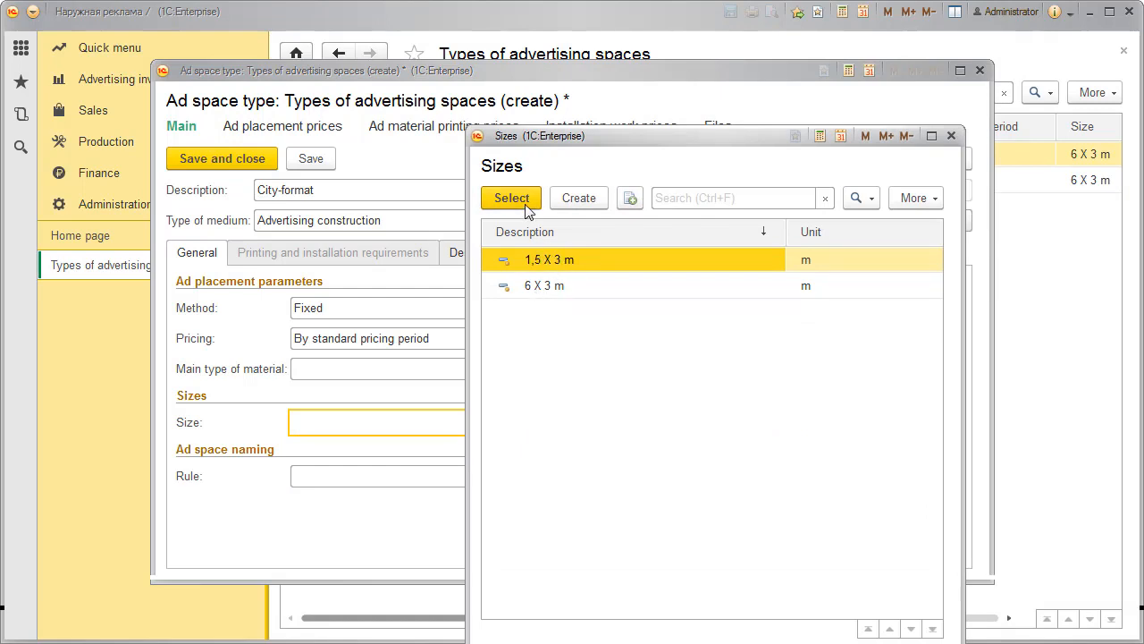
click(577, 198)
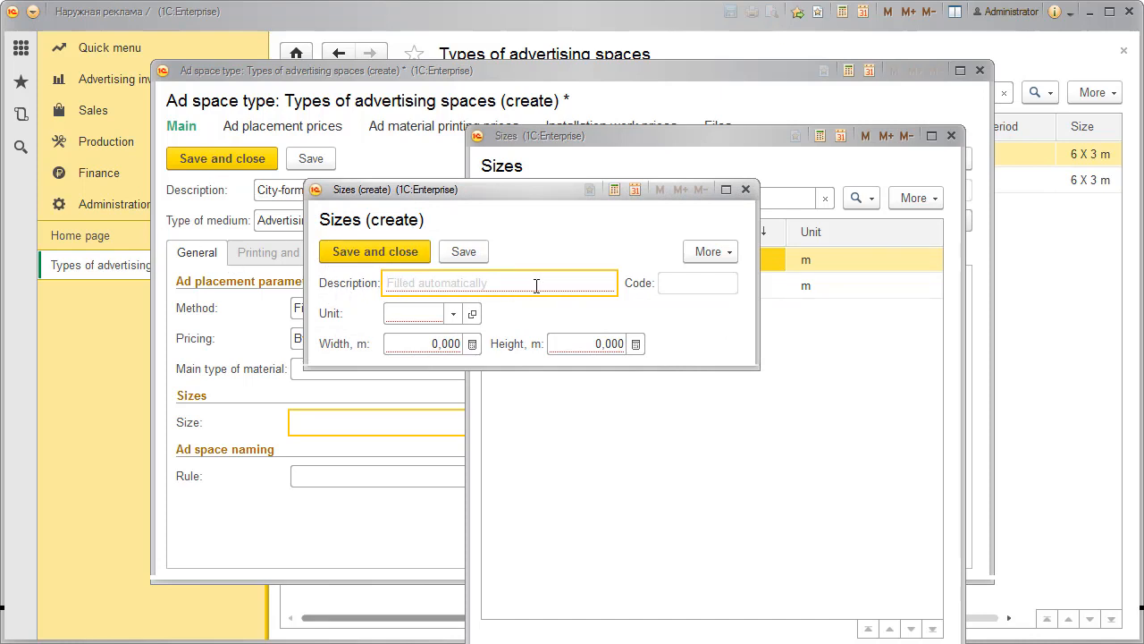
click(408, 317)
click(345, 343)
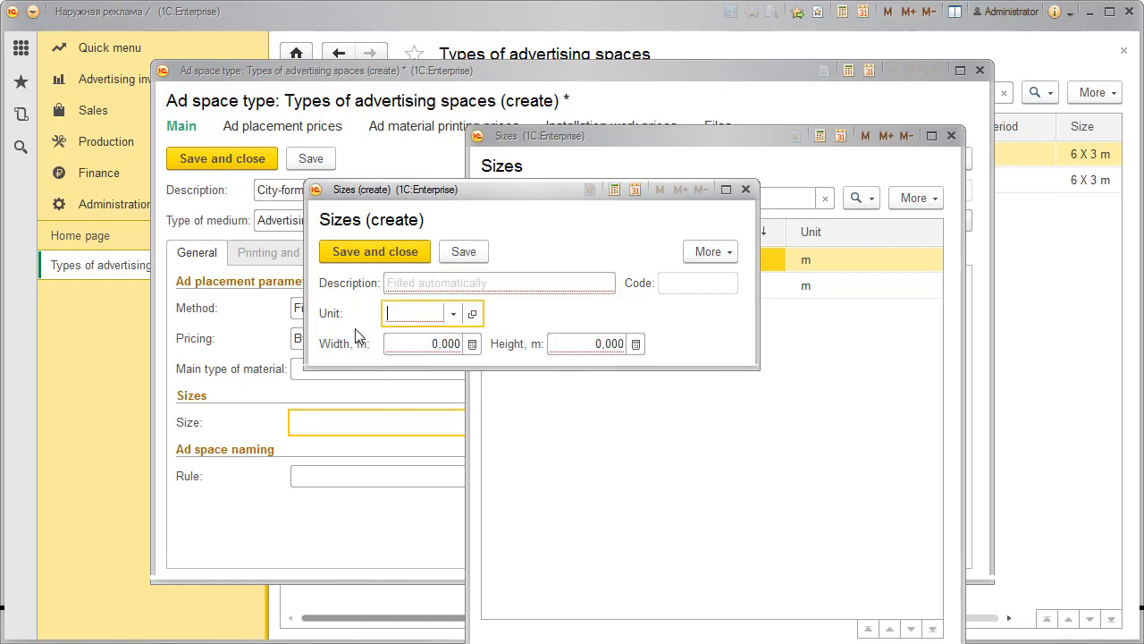
click(404, 344)
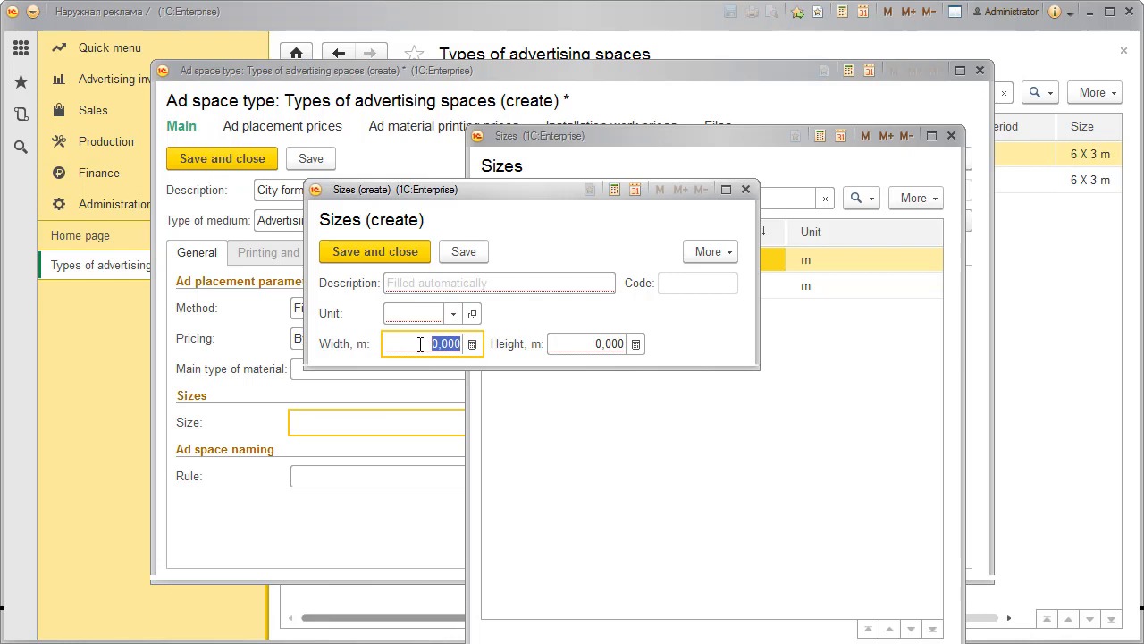
text(1)
click(558, 344)
text(2)
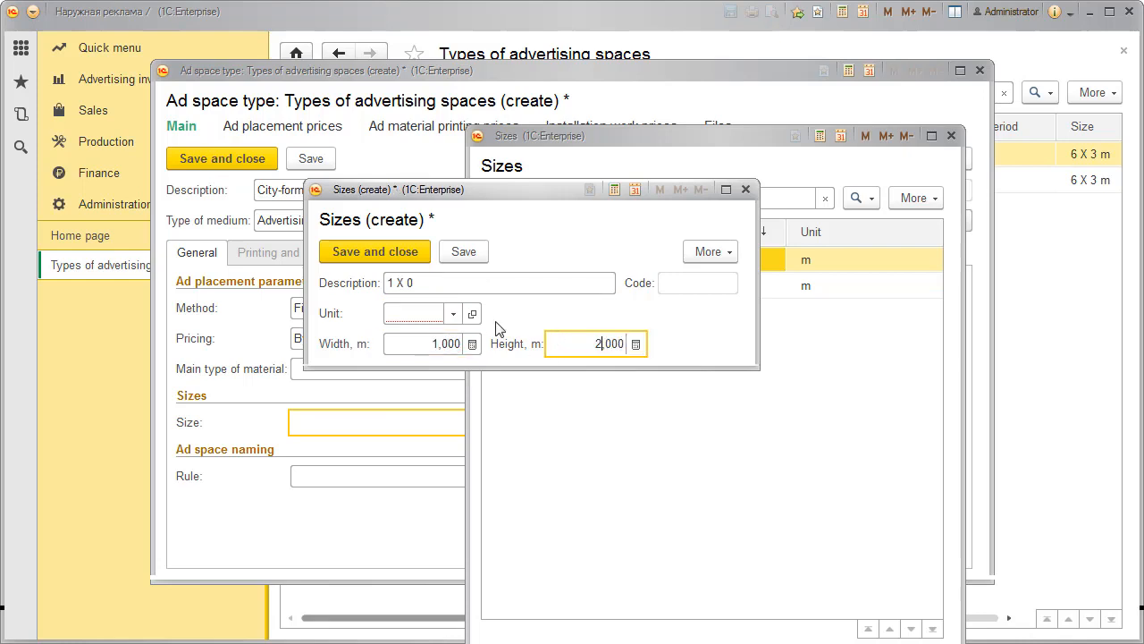
click(438, 313)
click(439, 368)
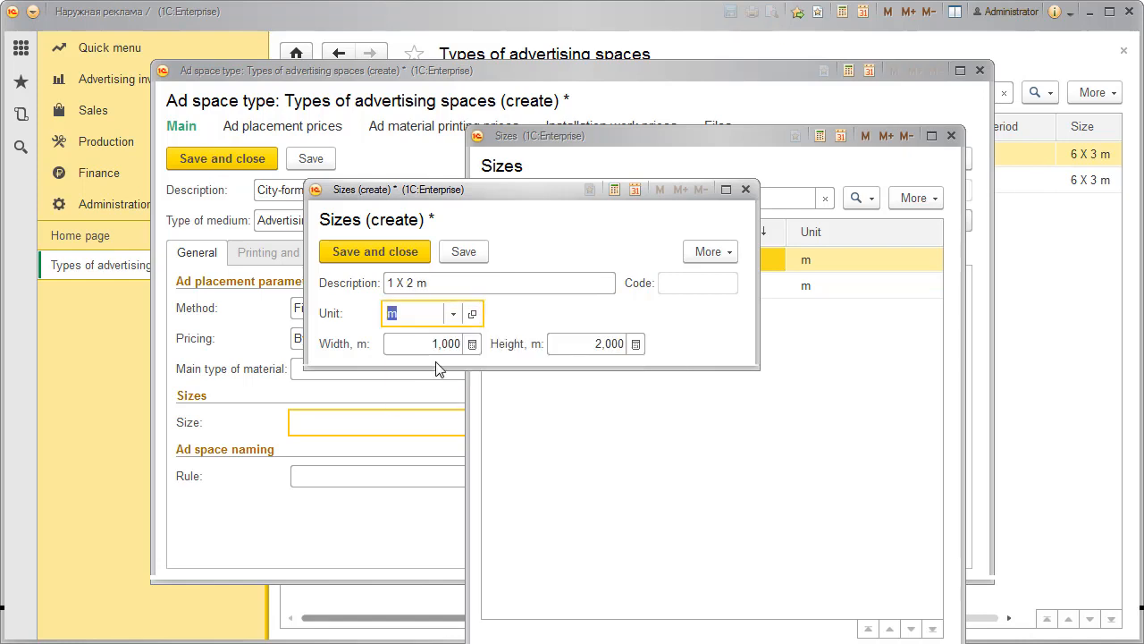
click(391, 255)
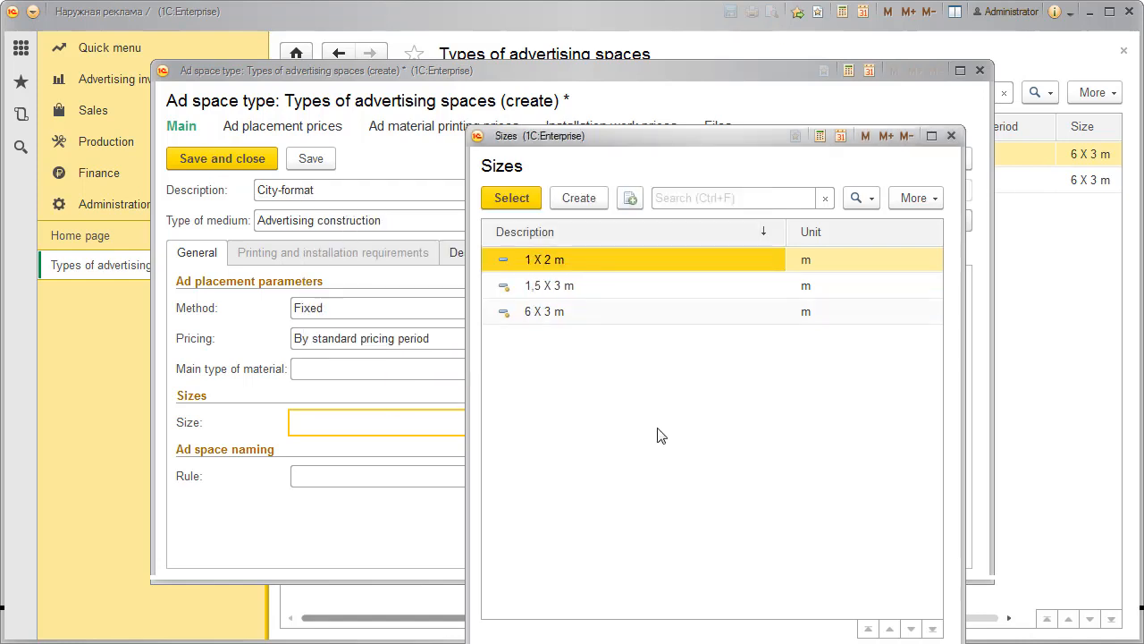
double_click(572, 270)
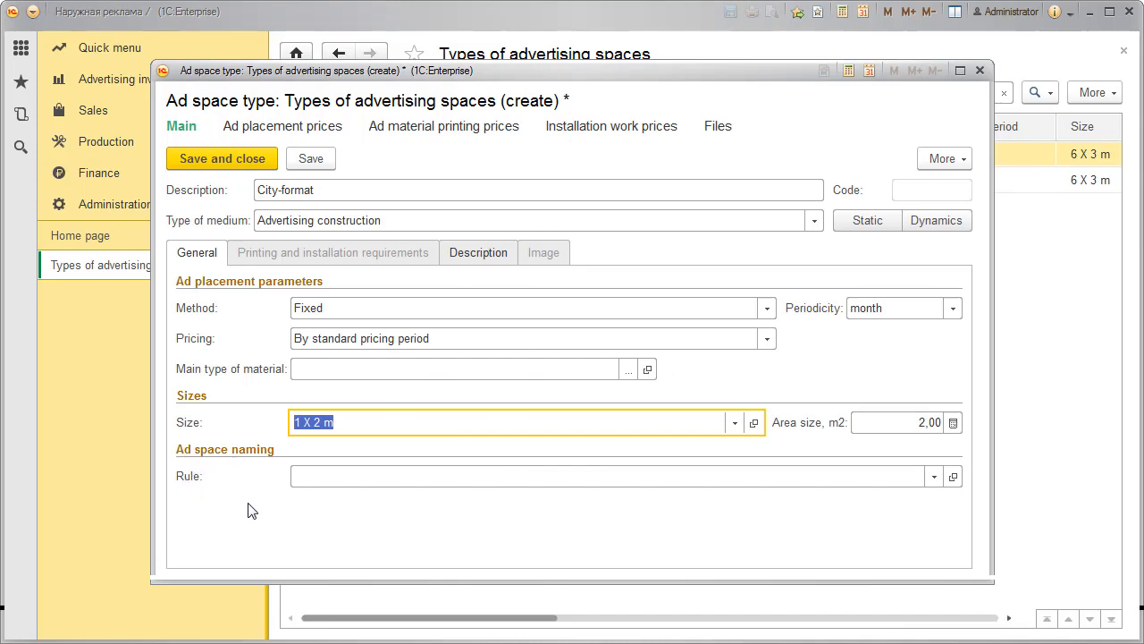
Step: Create a new ad space naming rule from the City-format type and add Location address as its first attribute
click(934, 476)
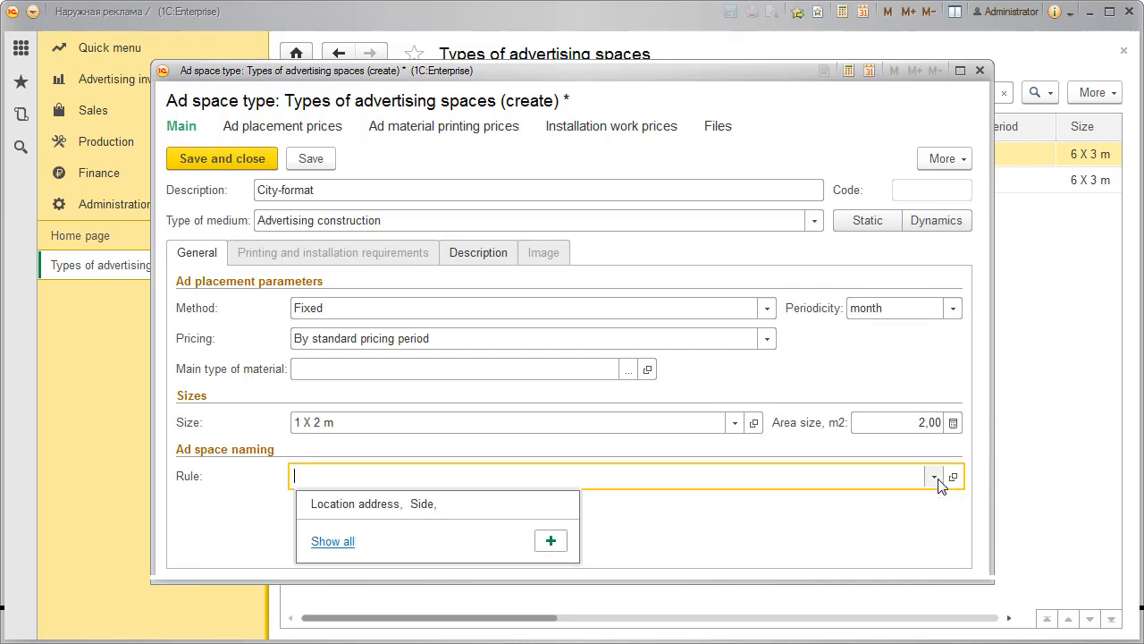
click(345, 542)
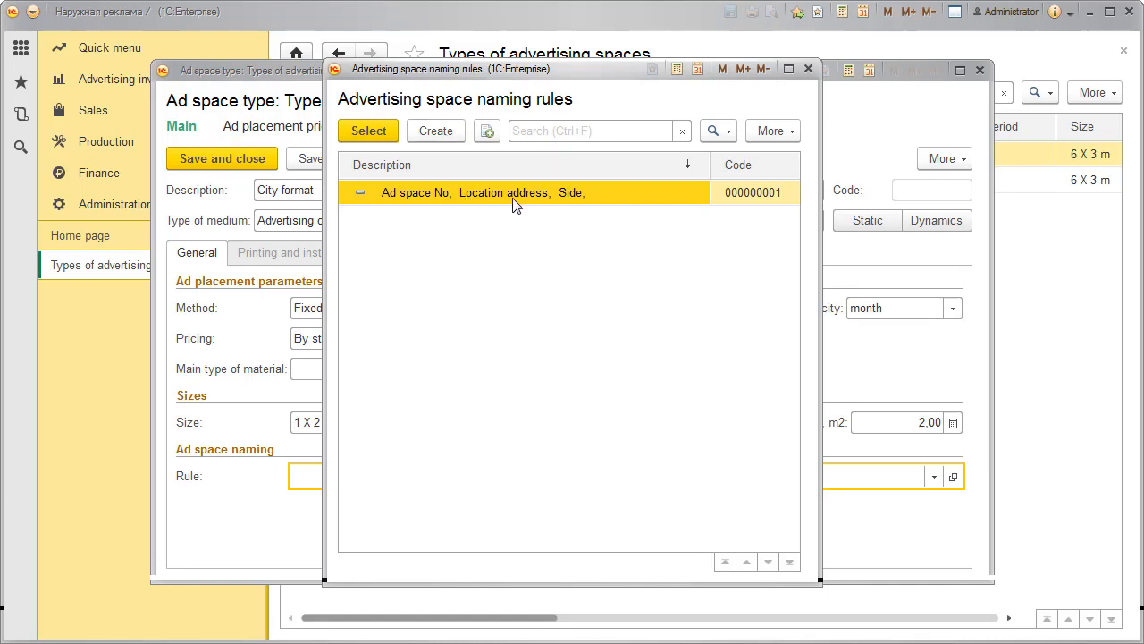
click(438, 142)
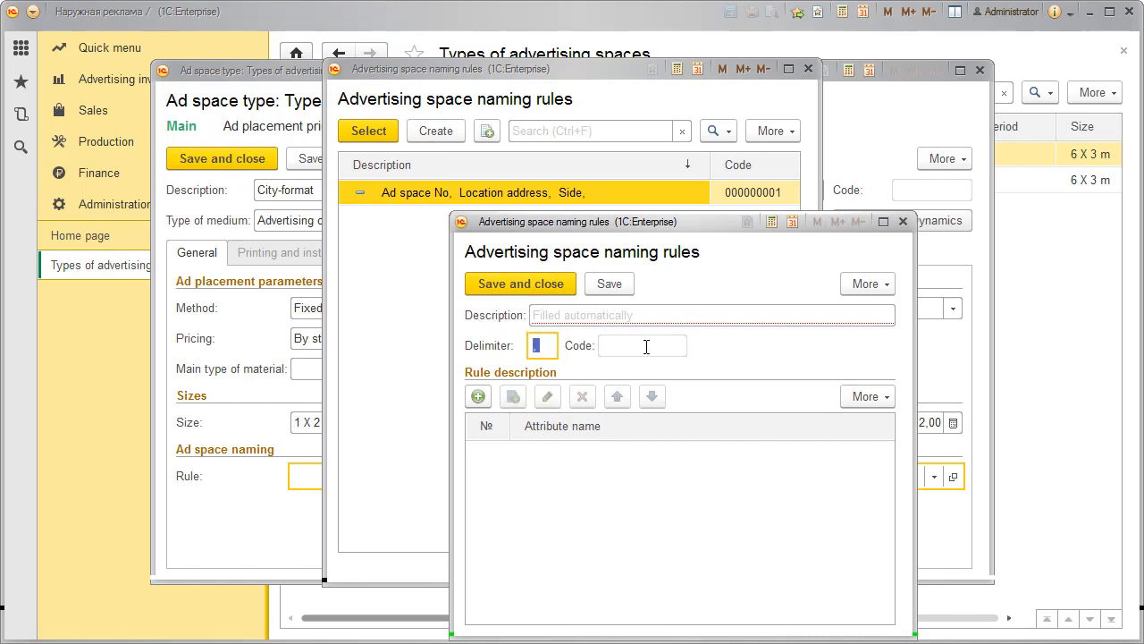
click(478, 396)
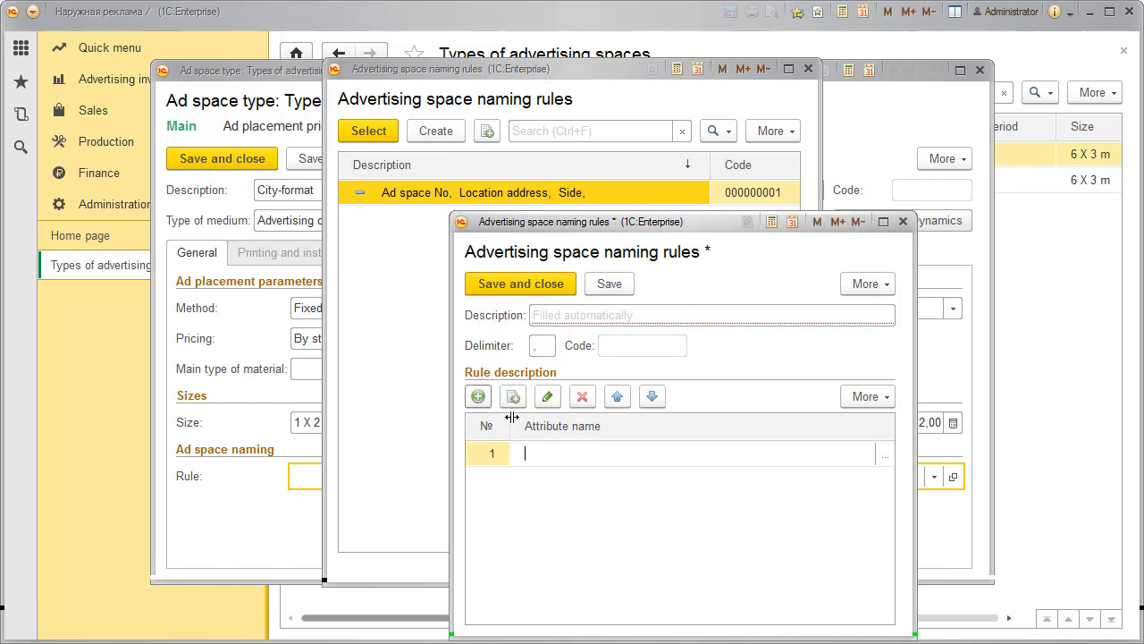
click(889, 456)
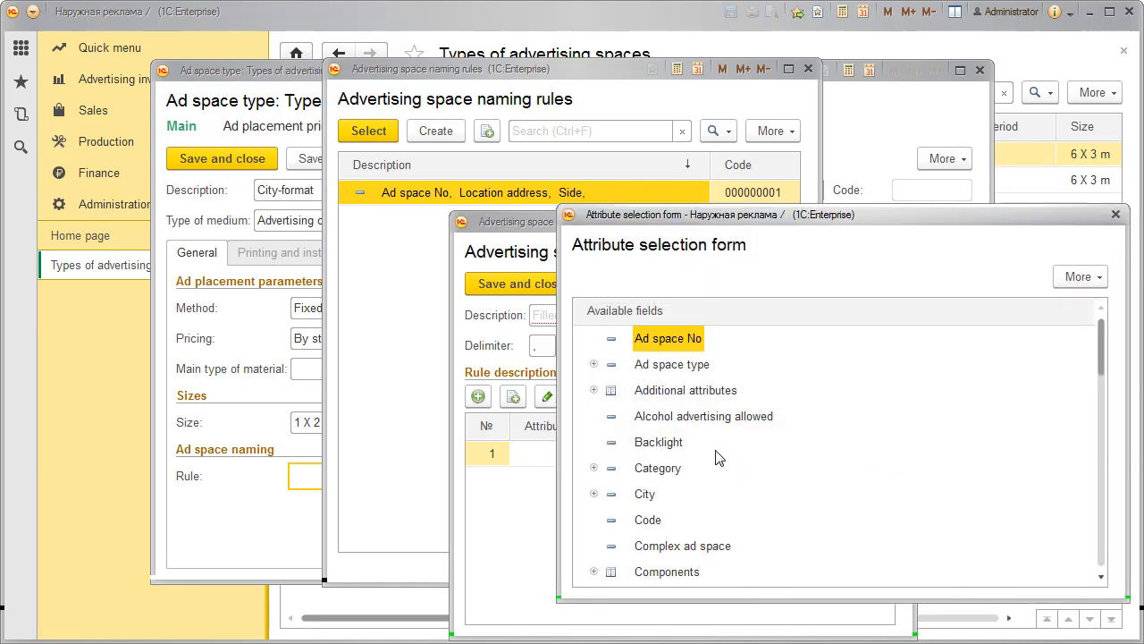
scroll(719, 457, down, 5)
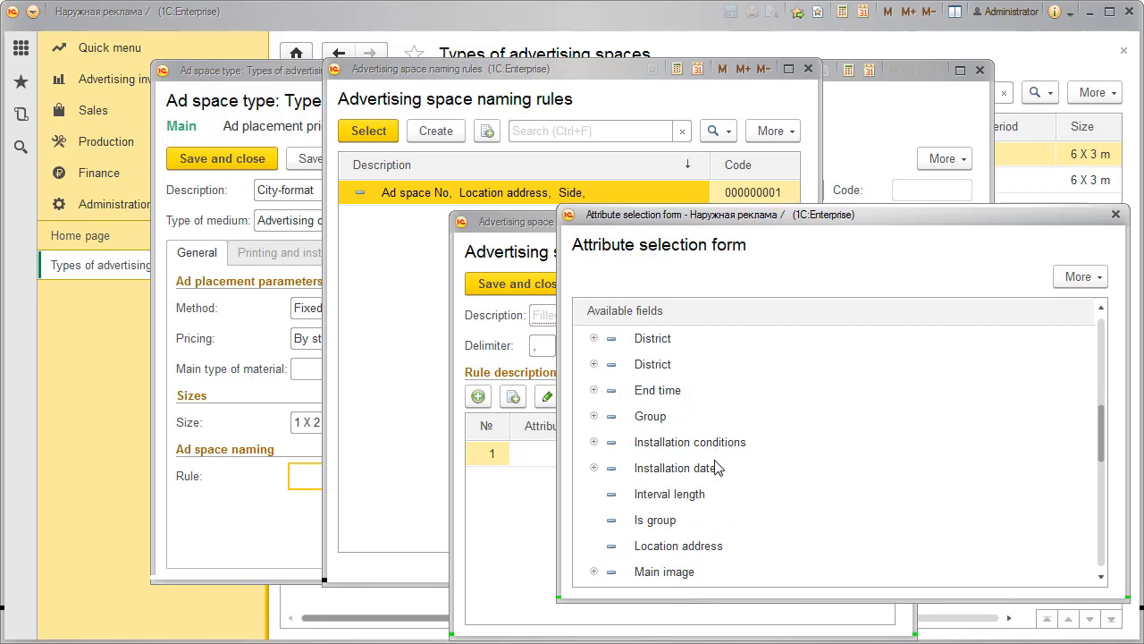
double_click(710, 549)
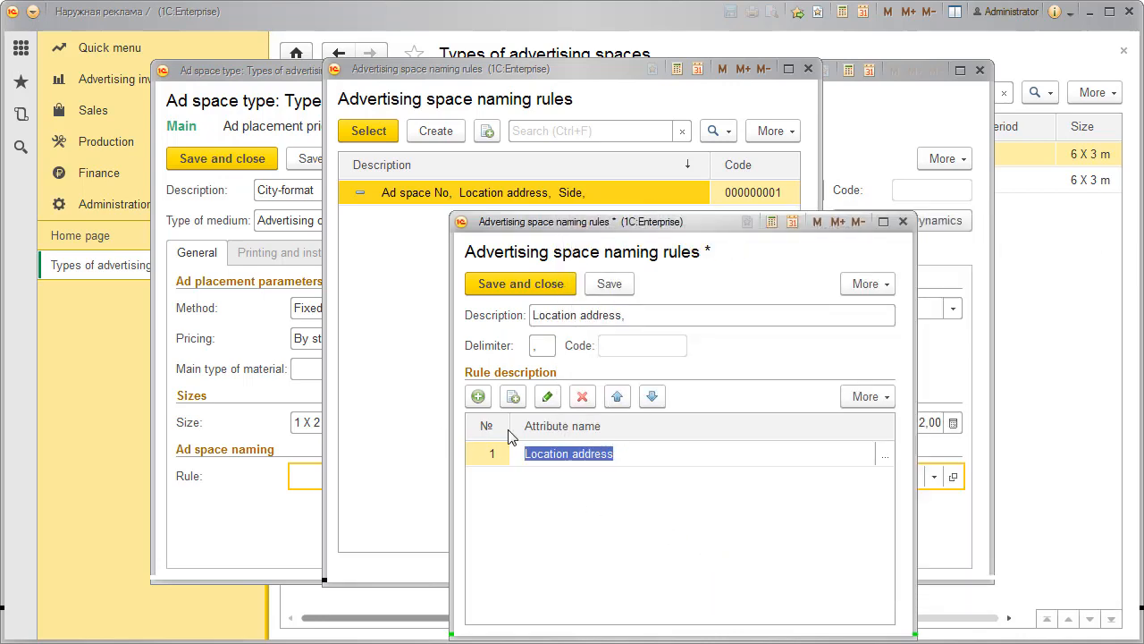
Step: Add Side as the second attribute of the naming rule and save the rule
click(477, 396)
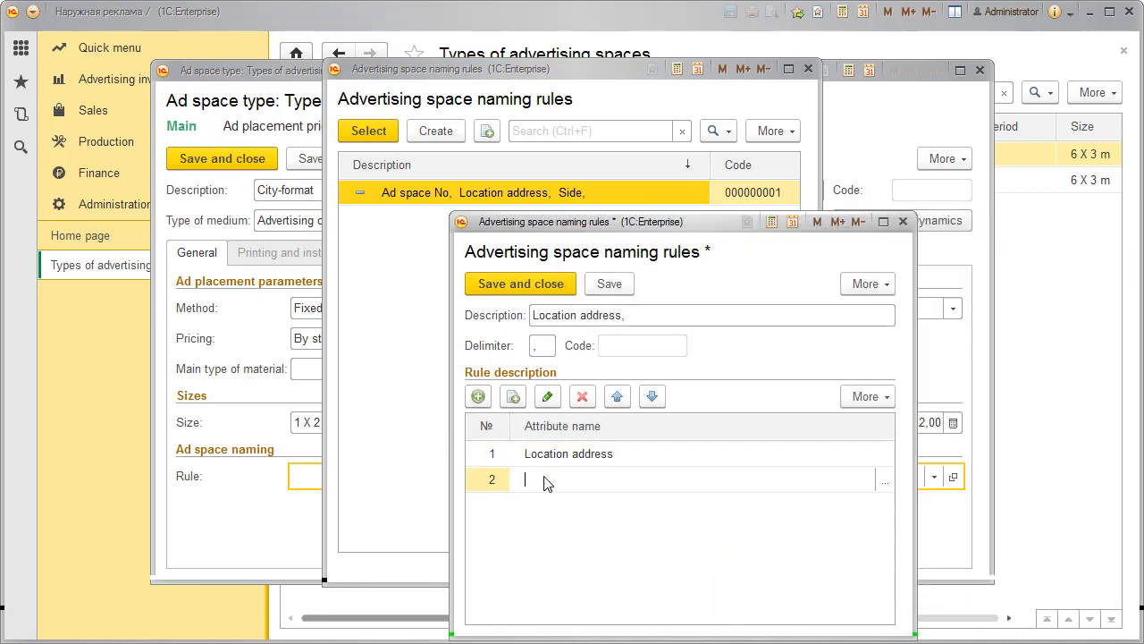
click(885, 481)
scroll(858, 467, down, 8)
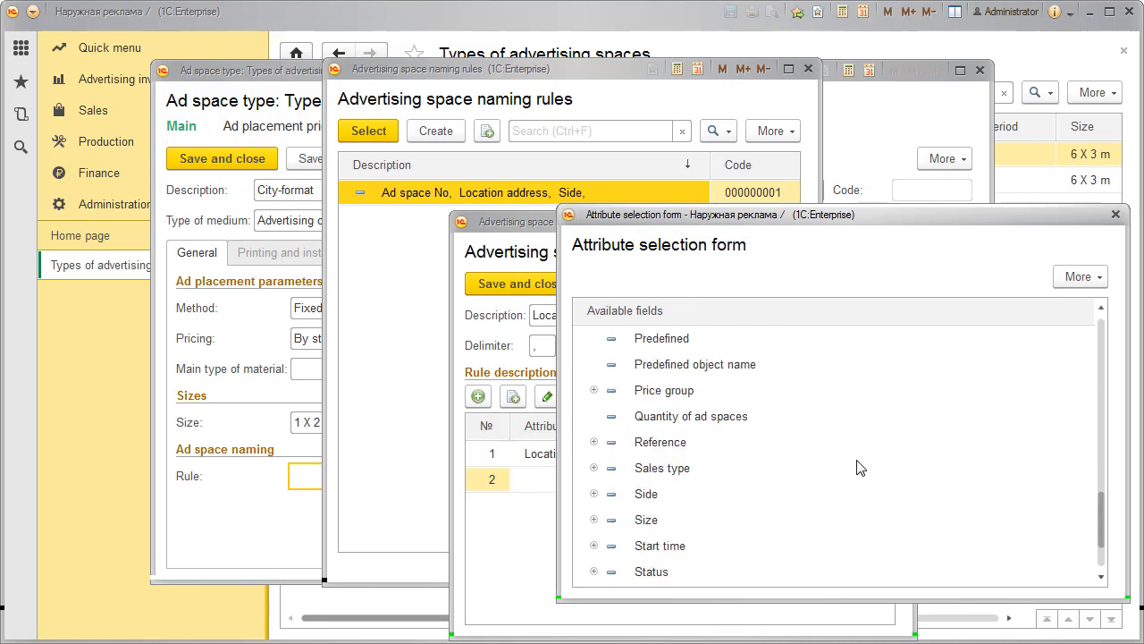
scroll(856, 466, down, 1)
double_click(645, 414)
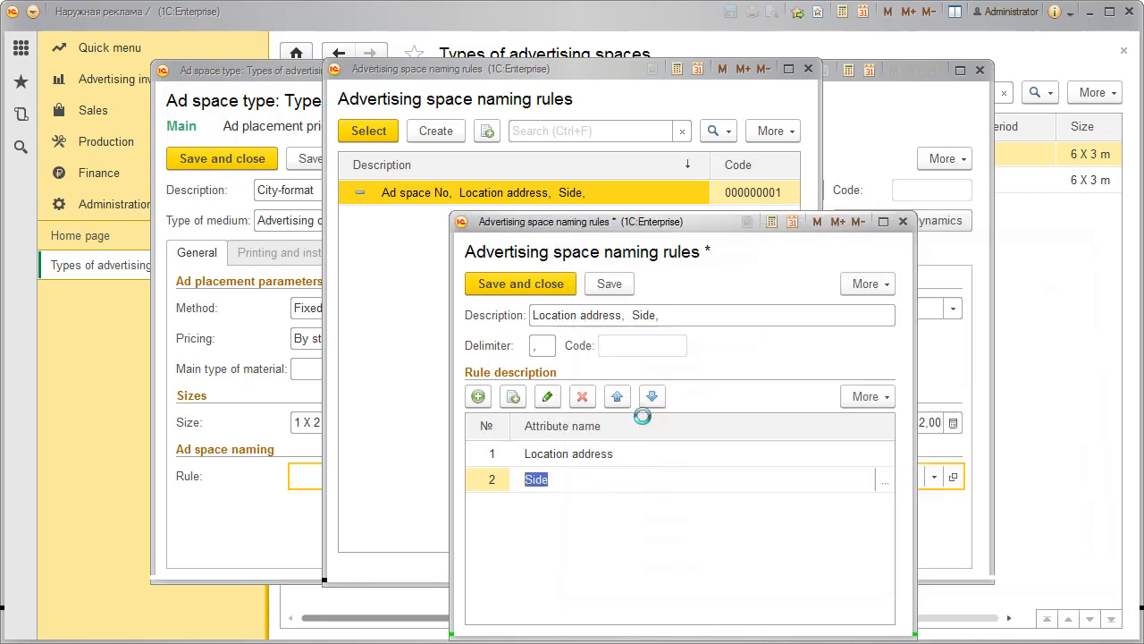
click(524, 283)
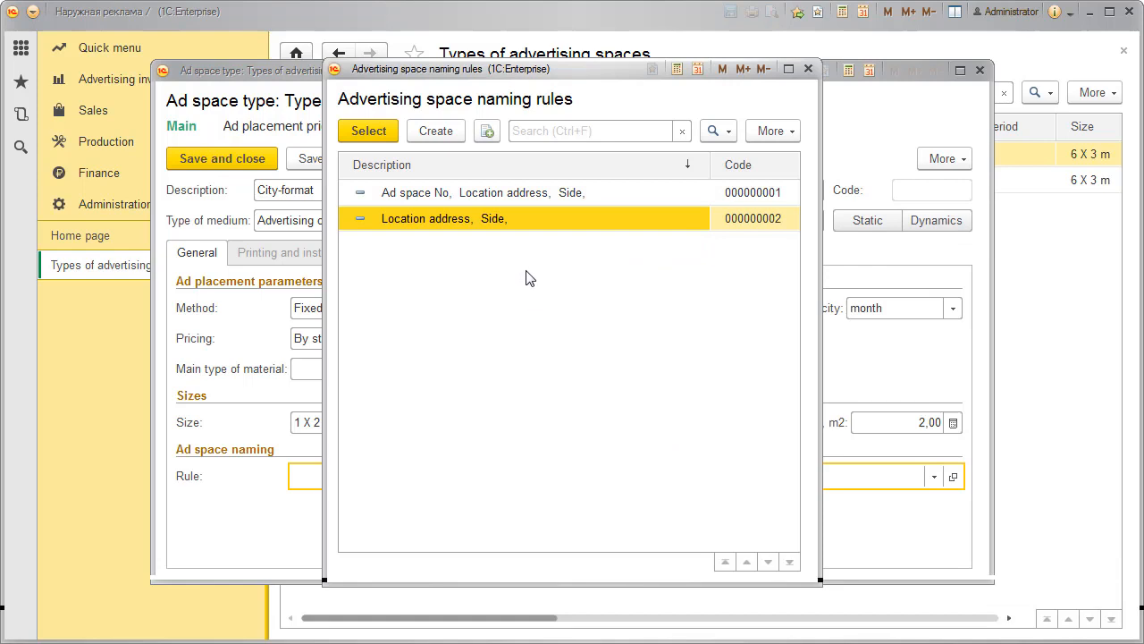
Step: Assign the "Location address, Side" naming rule to the City-format type, and save and close the record
double_click(438, 222)
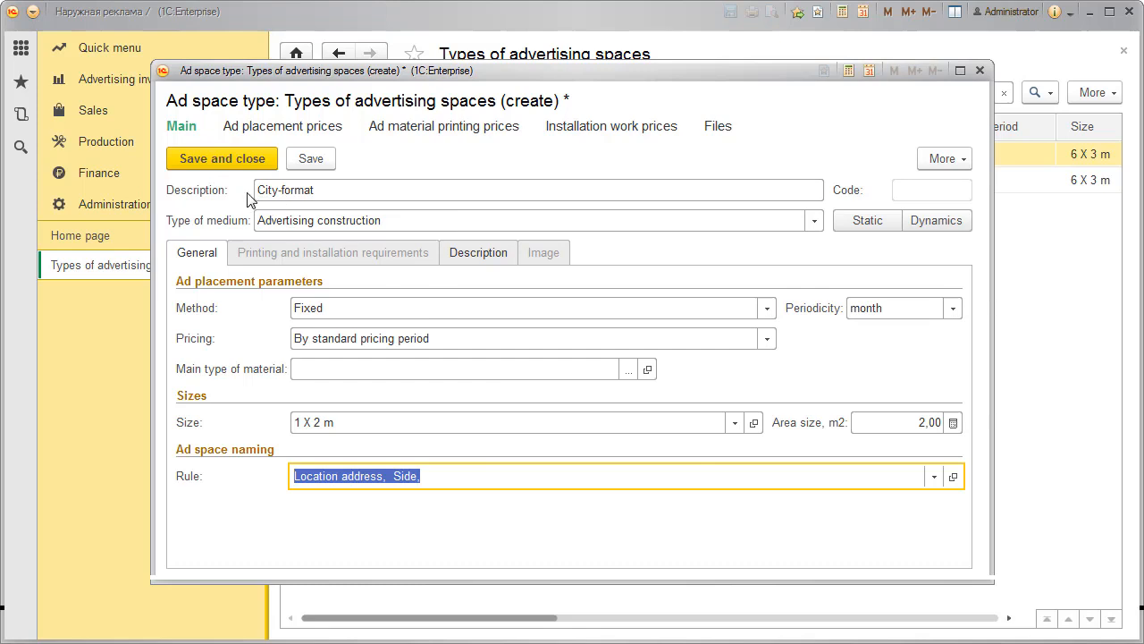
click(222, 160)
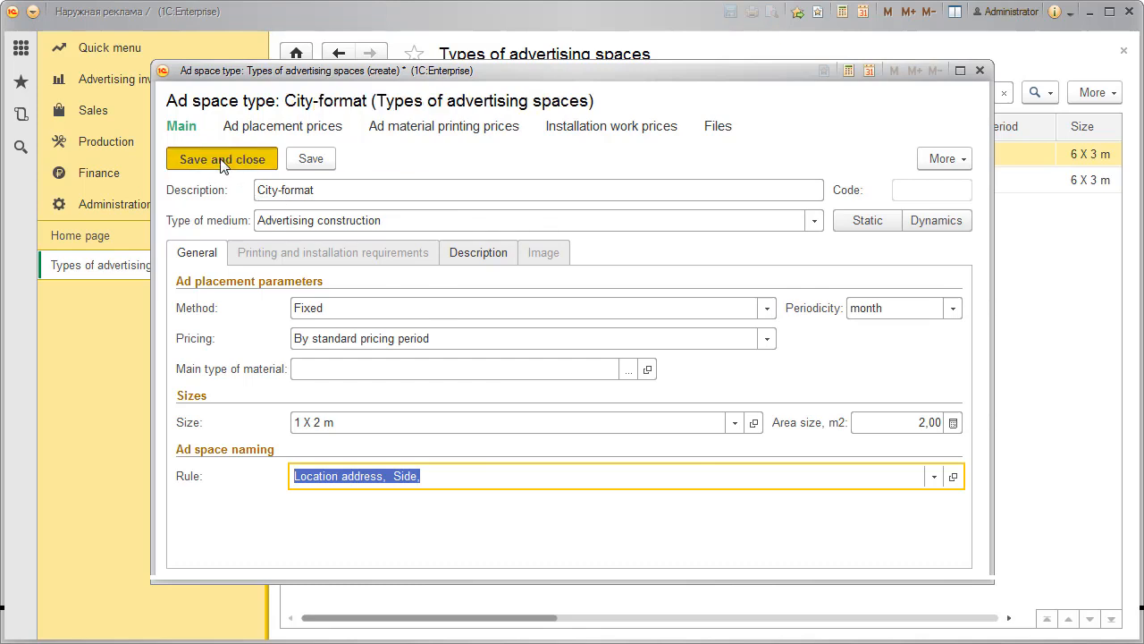
key(Up)
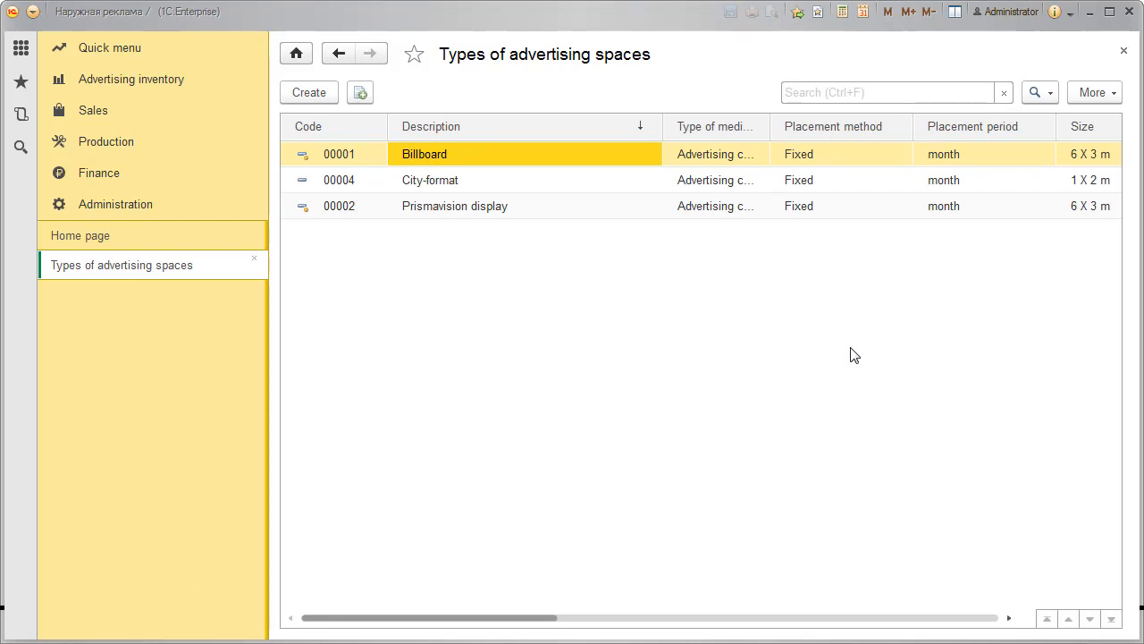
Step: Close the list of advertising space types and open the Advertising spaces list of the advertising inventory
click(248, 258)
click(256, 261)
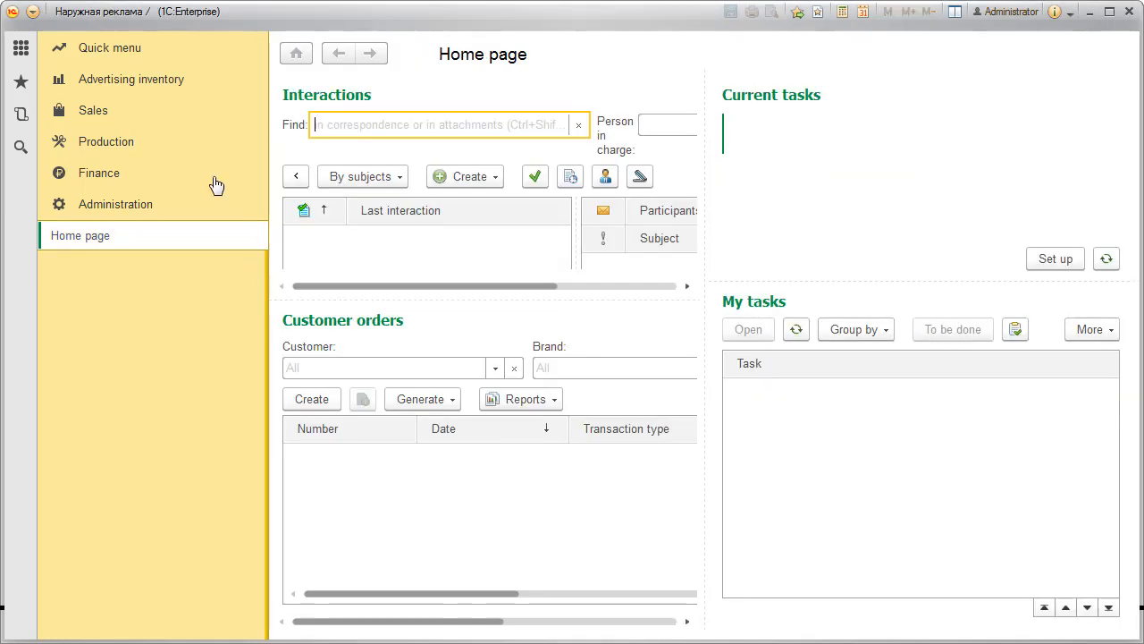
click(159, 89)
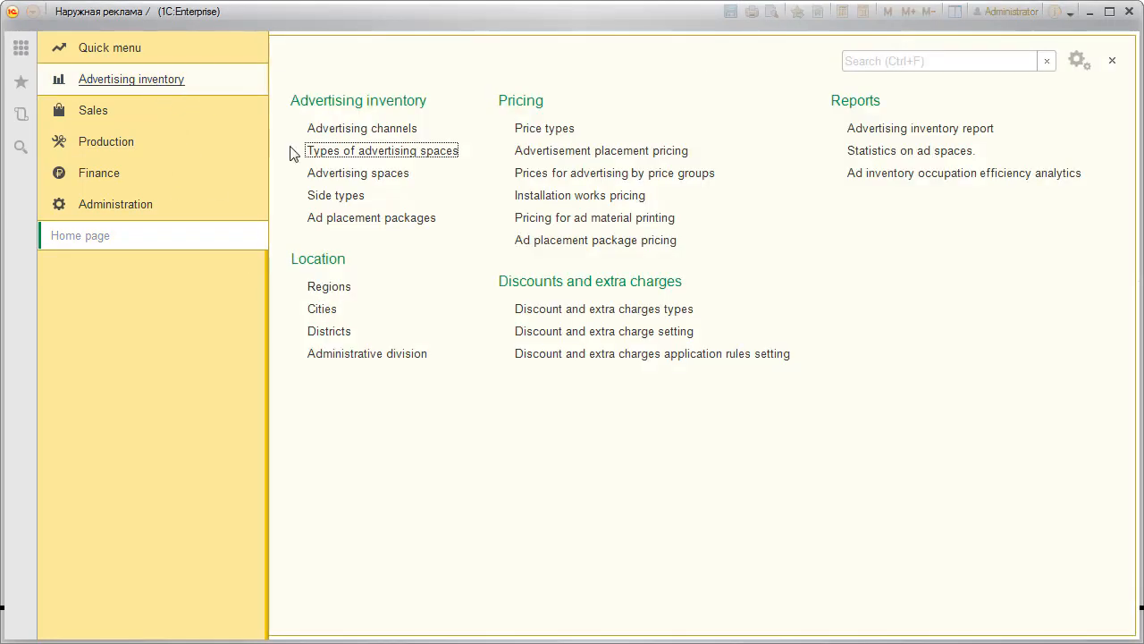
click(380, 175)
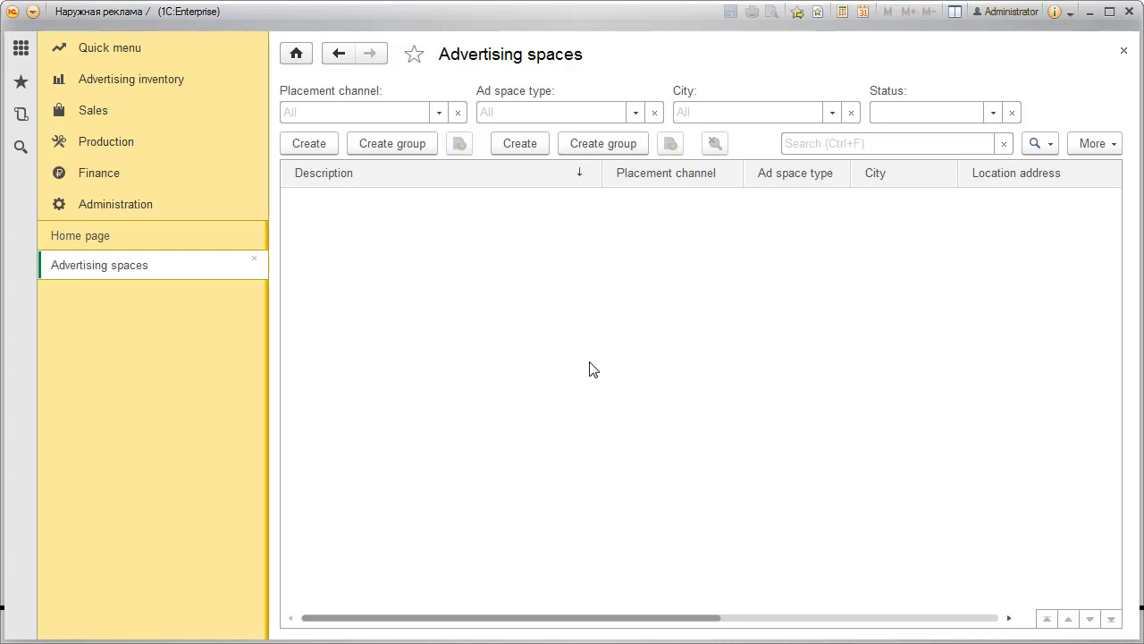
Step: Create a new advertising space and enter its location address
click(309, 143)
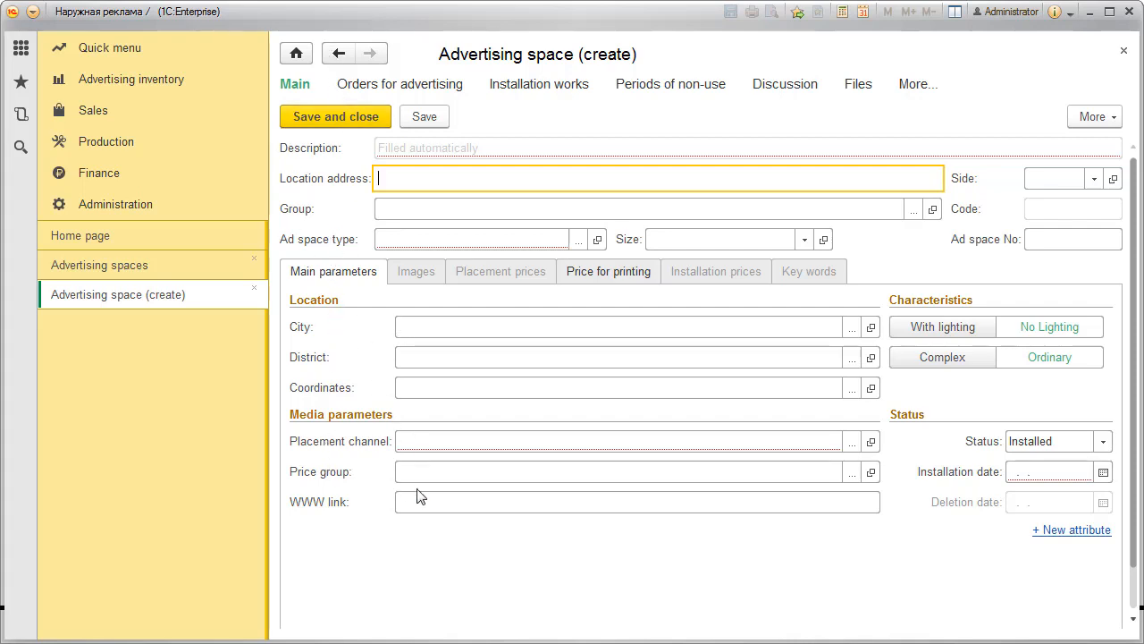
click(517, 145)
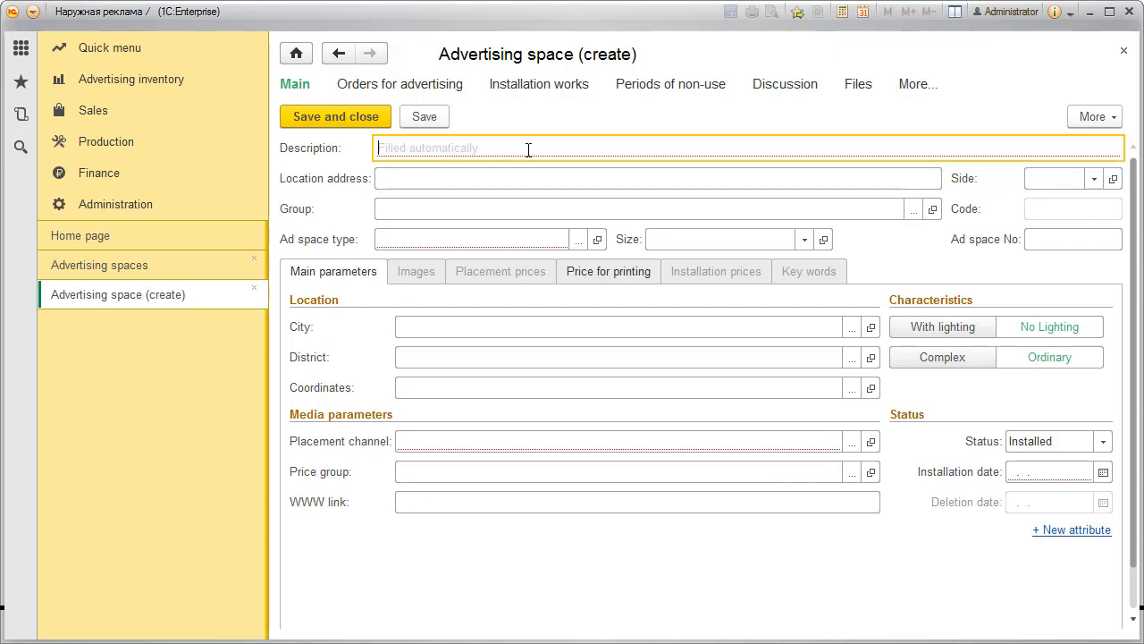
click(415, 179)
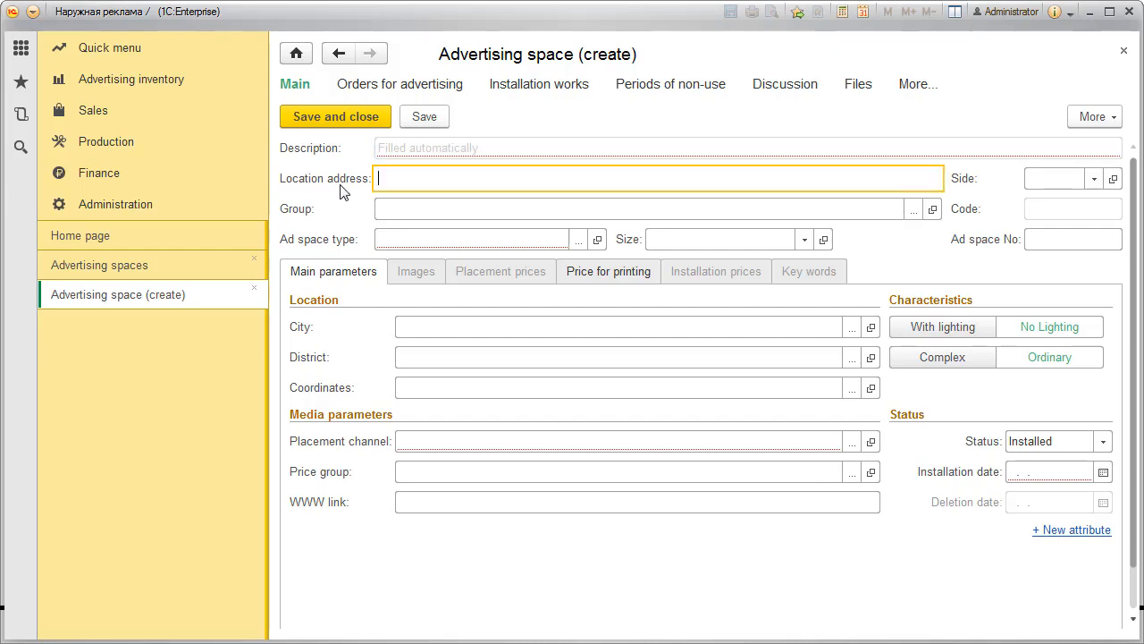
text(21)
text(21)
text(b, Baker Street)
Step: Set the new space's ad space type to City-format and look over its size options without choosing another
click(441, 206)
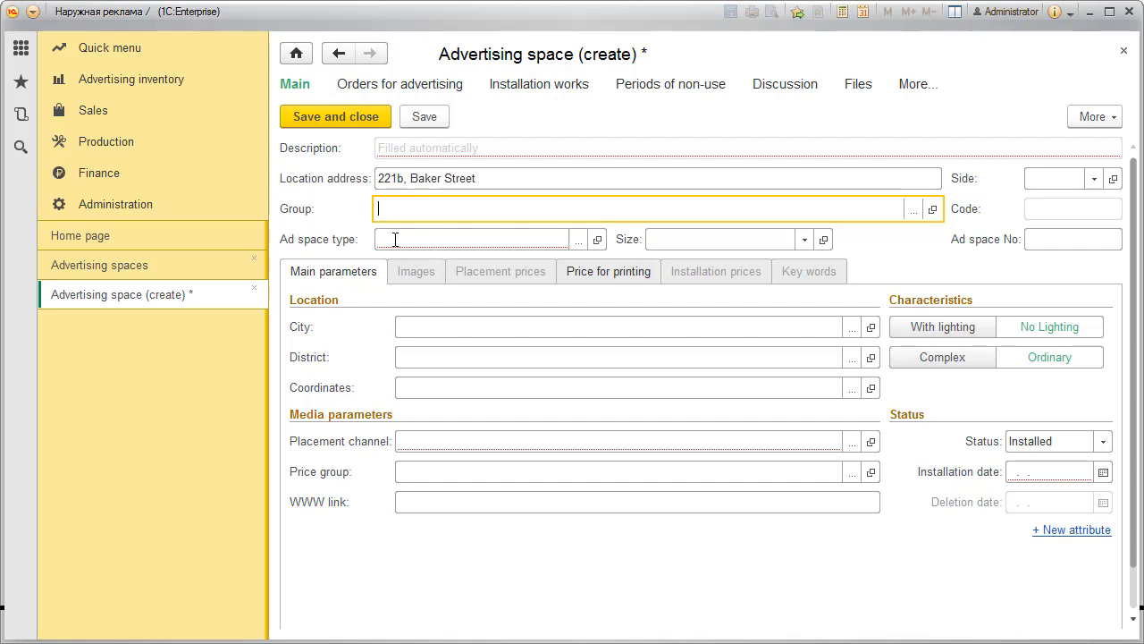
click(326, 241)
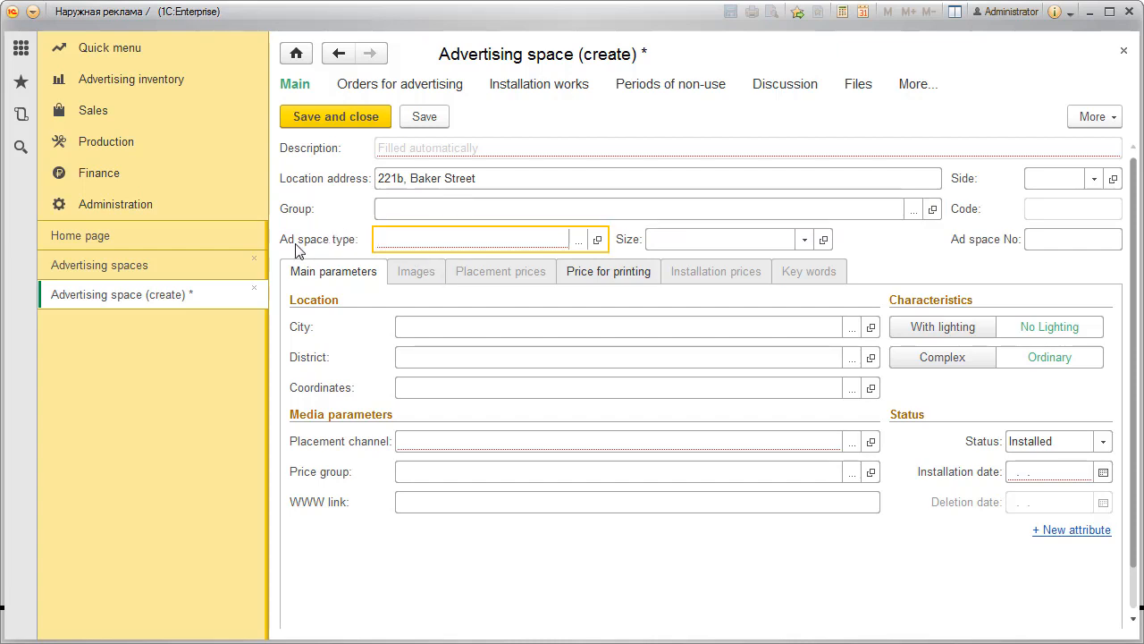
click(580, 243)
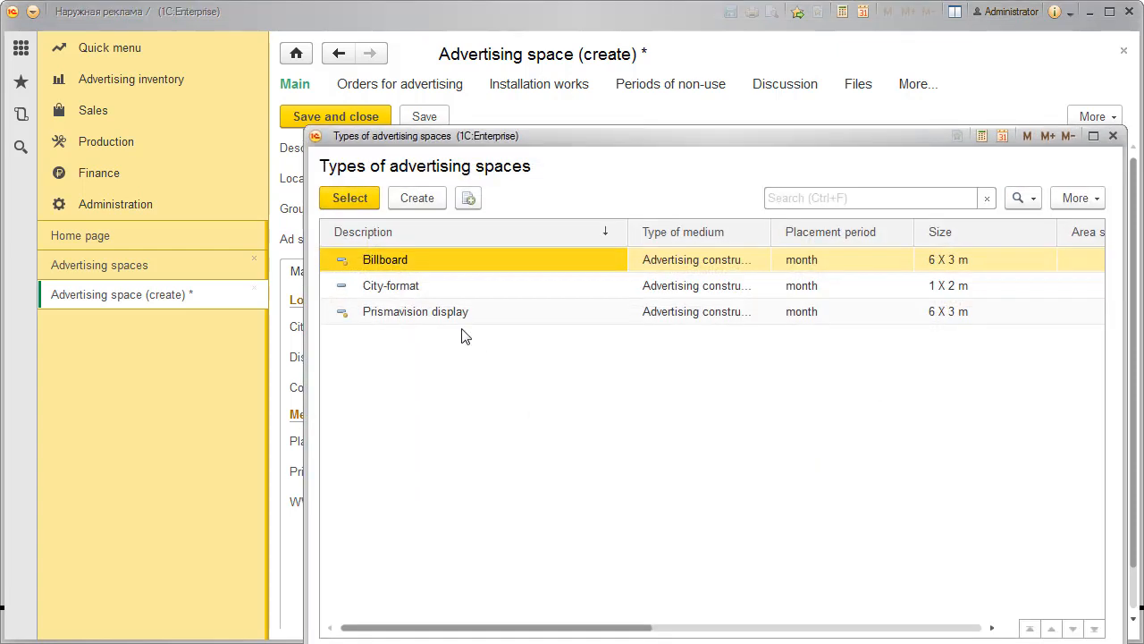
click(391, 285)
double_click(390, 285)
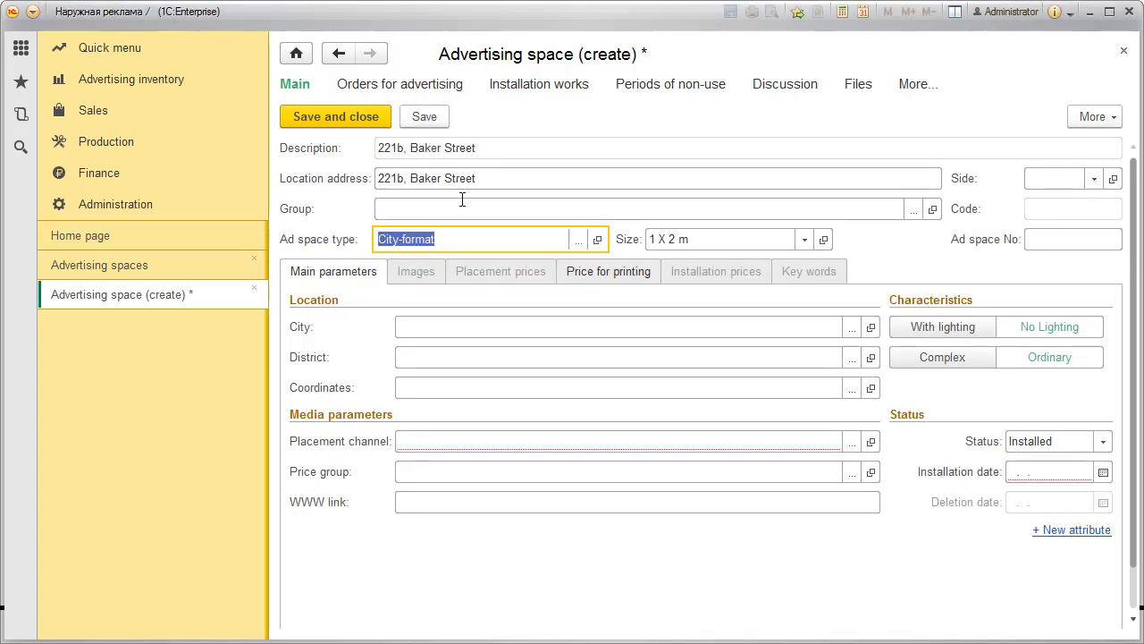
click(509, 147)
click(698, 239)
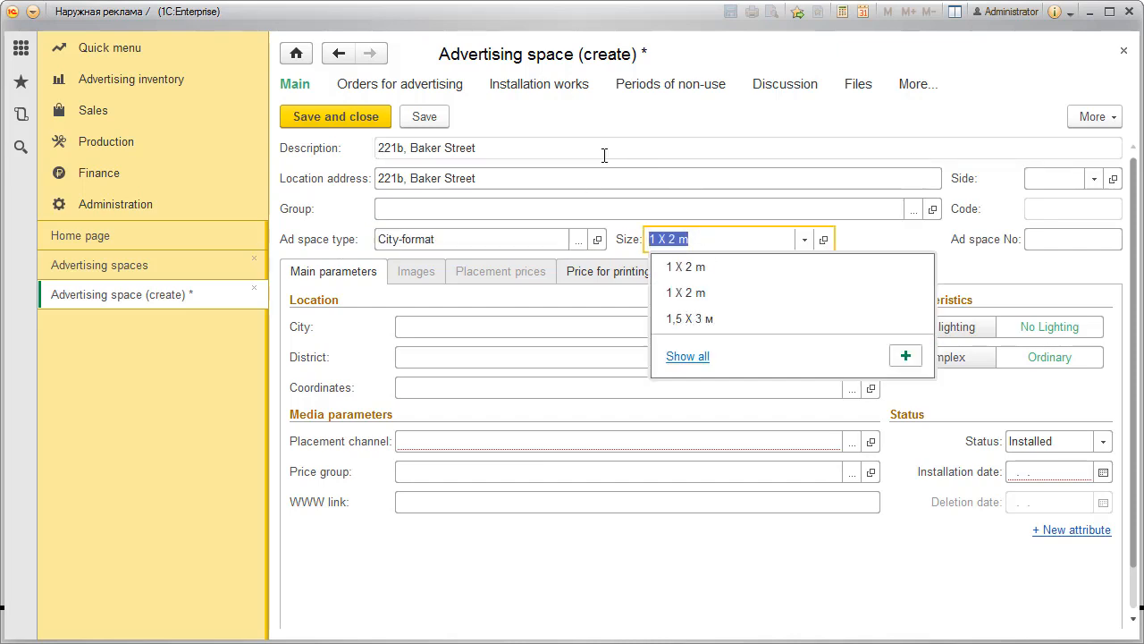
key(Escape)
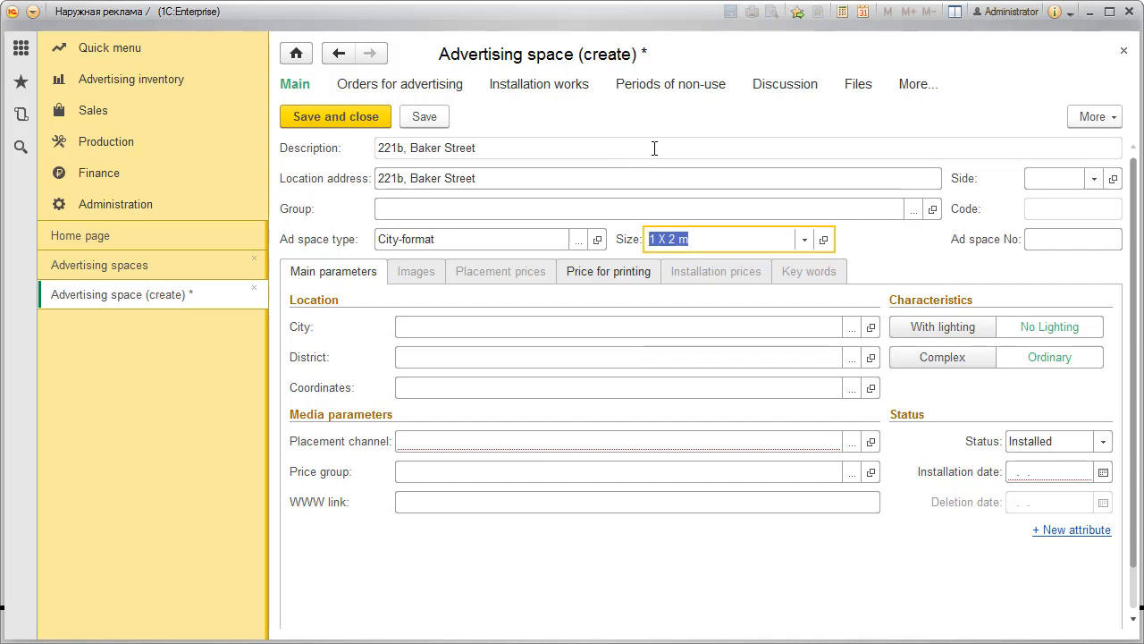
Step: Set the advertising space's side to A and its ad space No to 123
click(1089, 182)
click(1092, 181)
click(1073, 205)
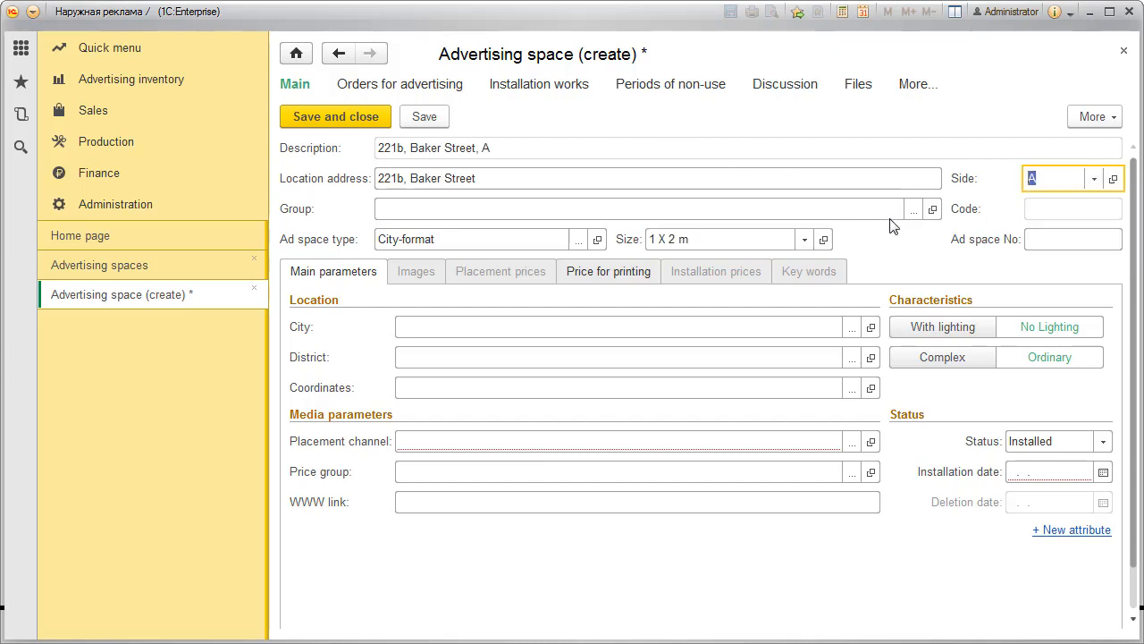
click(1063, 240)
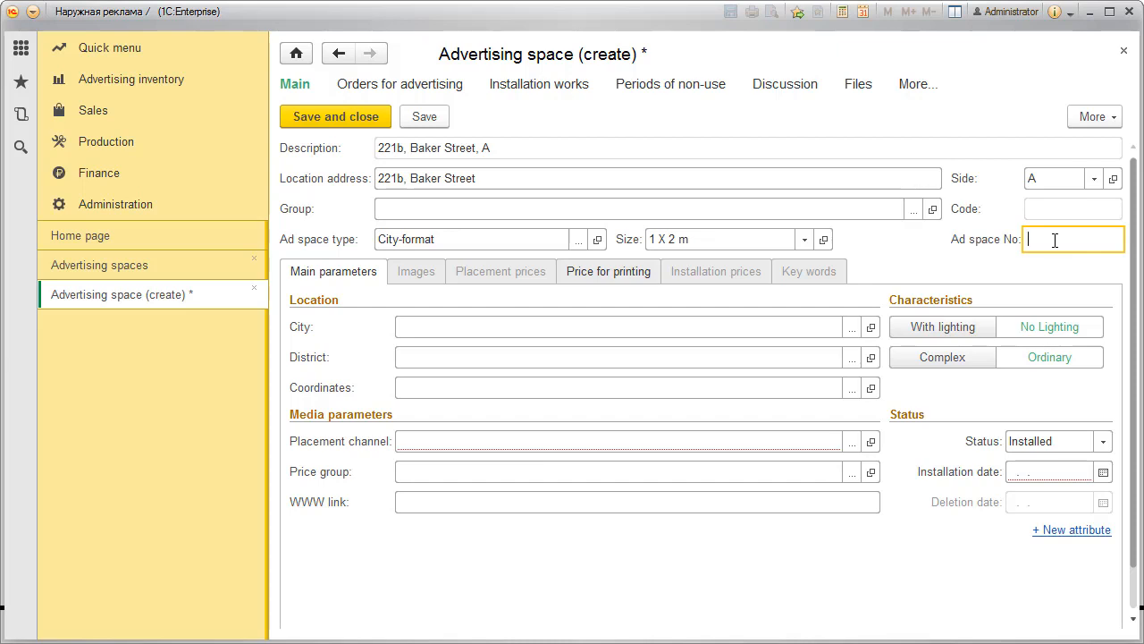
text(123)
key(shift+Tab)
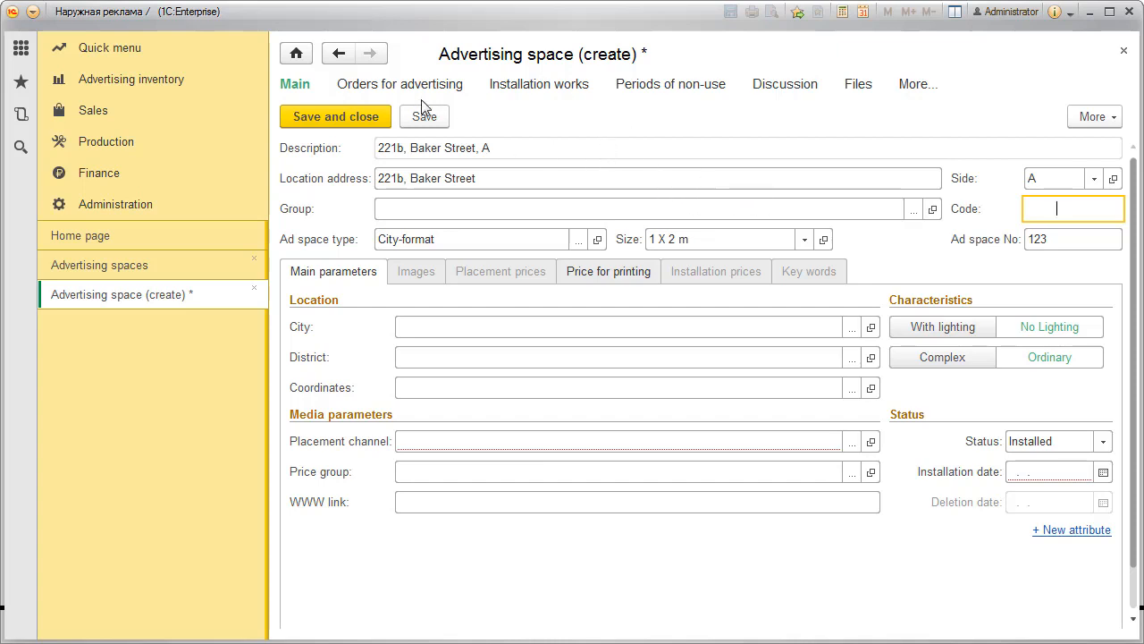
Step: Assign Main channel as the placement channel of the advertising space
click(661, 440)
click(1047, 473)
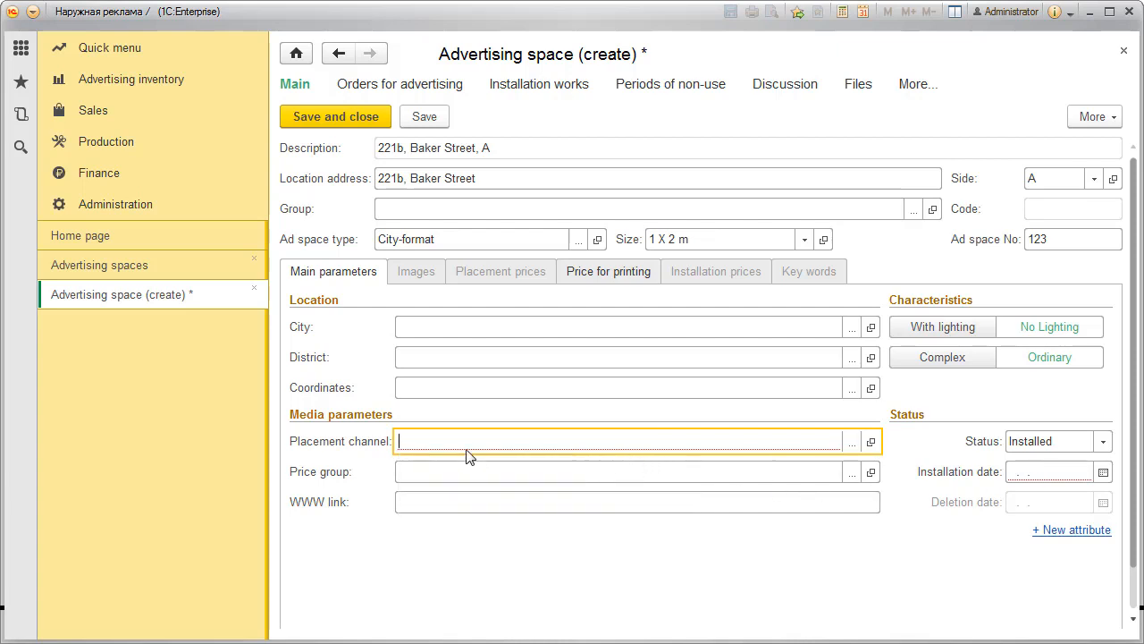
click(852, 442)
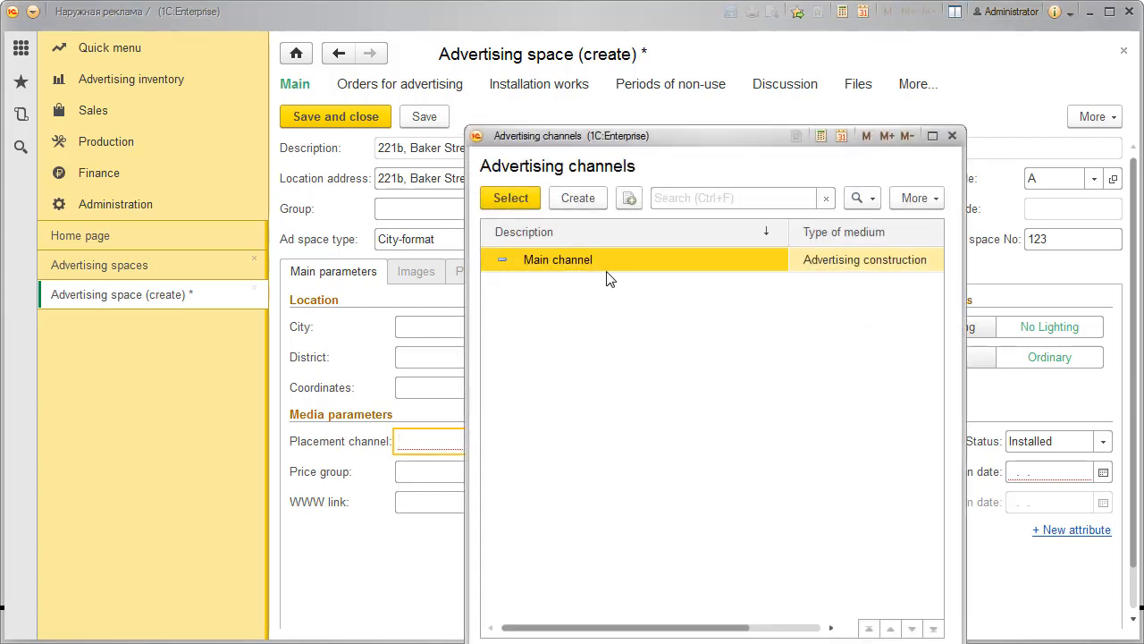
double_click(613, 268)
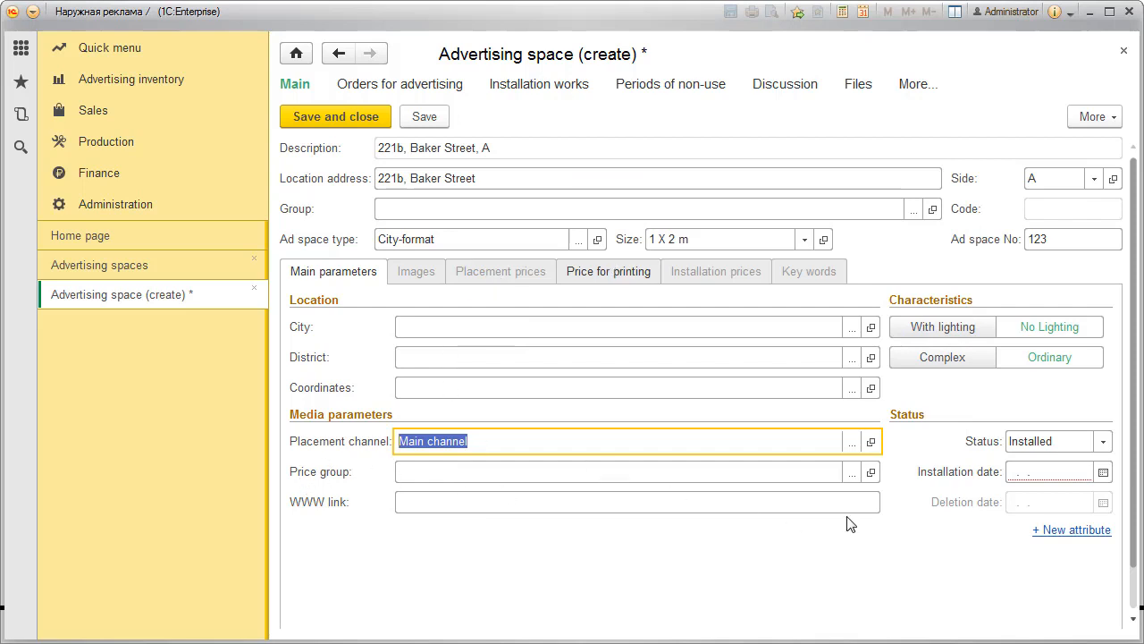
Step: Set the installation date of the advertising space to 01.01.2017, leaving the price group empty
click(956, 474)
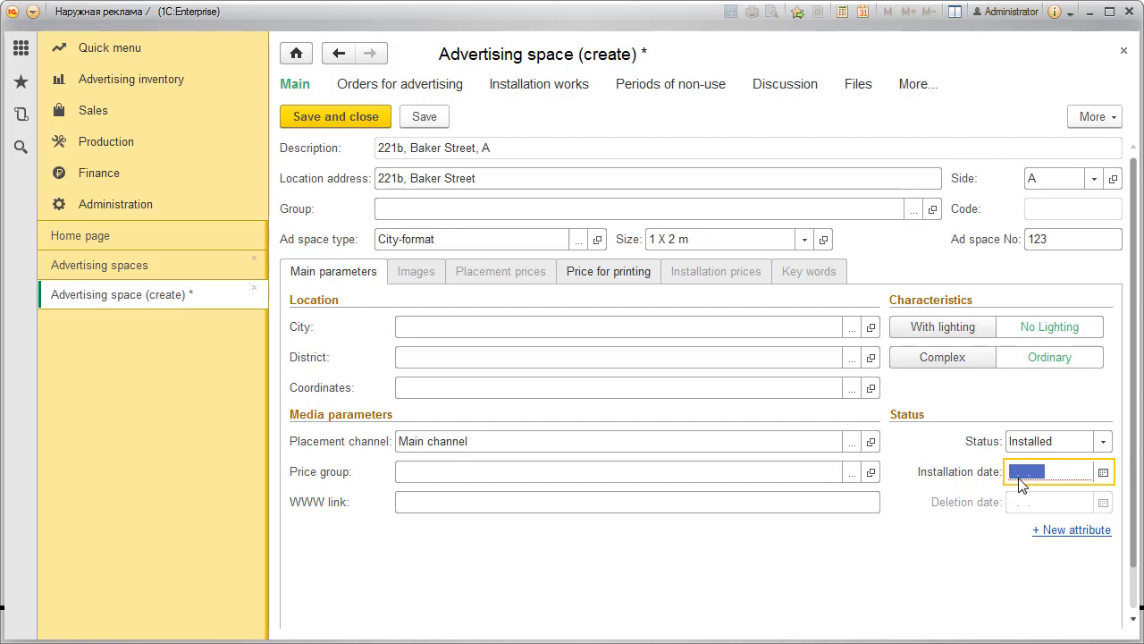
text(01.01.2017)
click(710, 494)
click(717, 469)
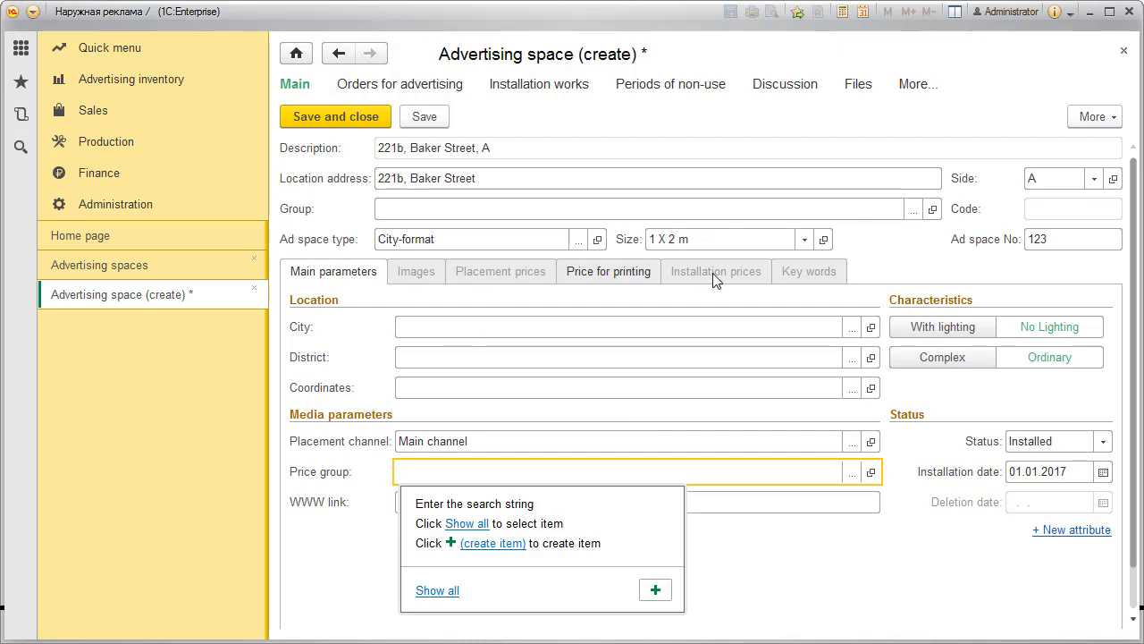
key(Escape)
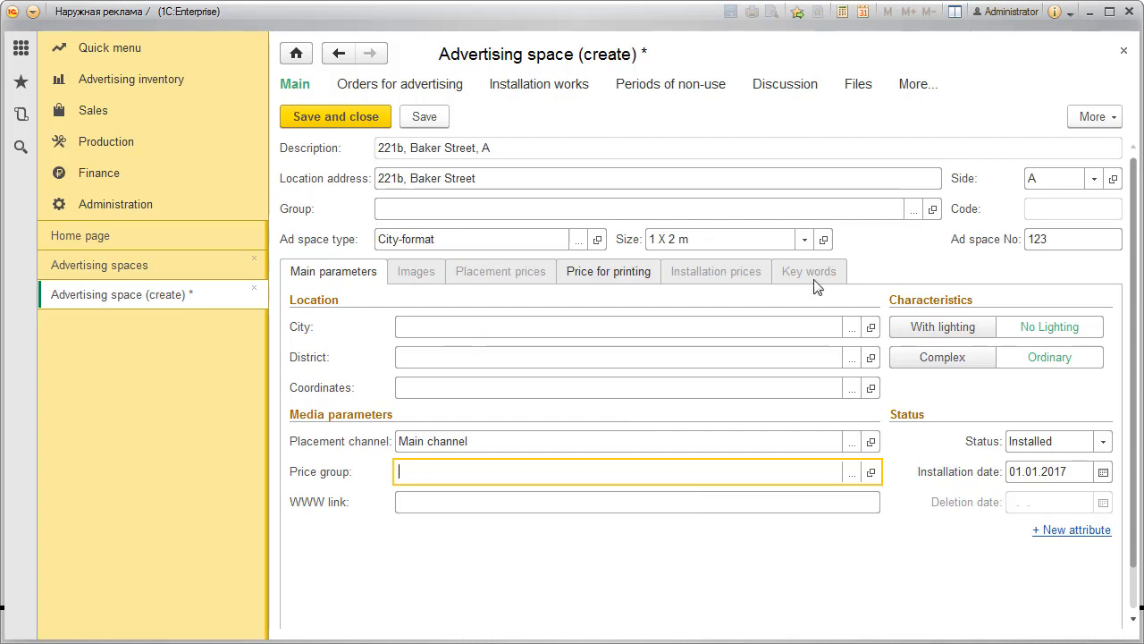
Step: Save the new advertising space and set its lighting characteristic to With lighting, leaving the city empty
click(432, 119)
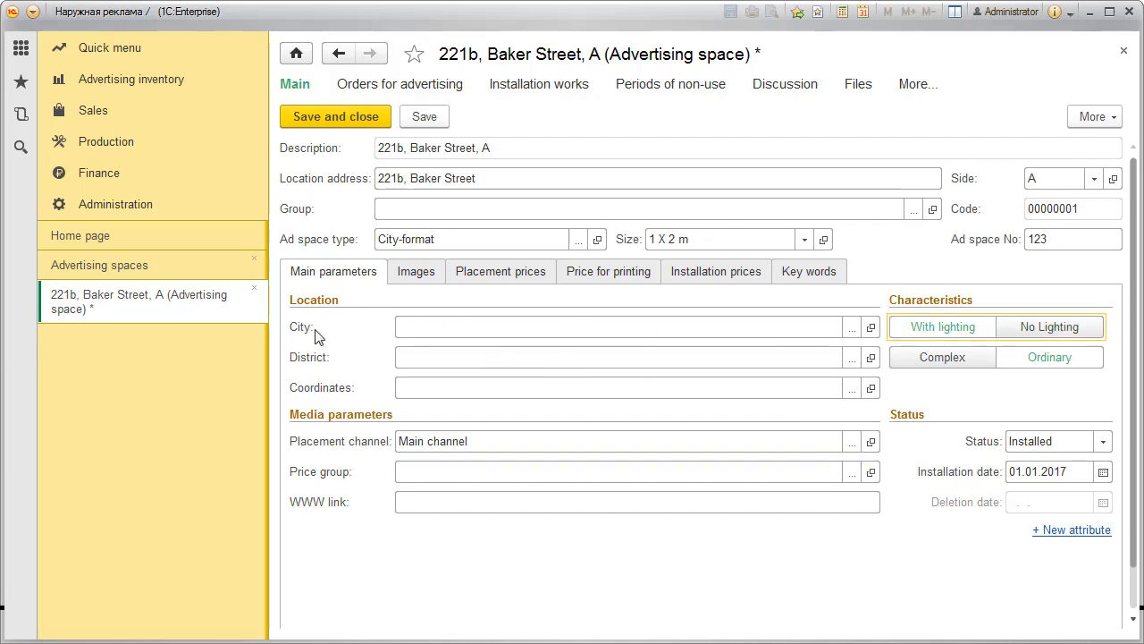
click(438, 328)
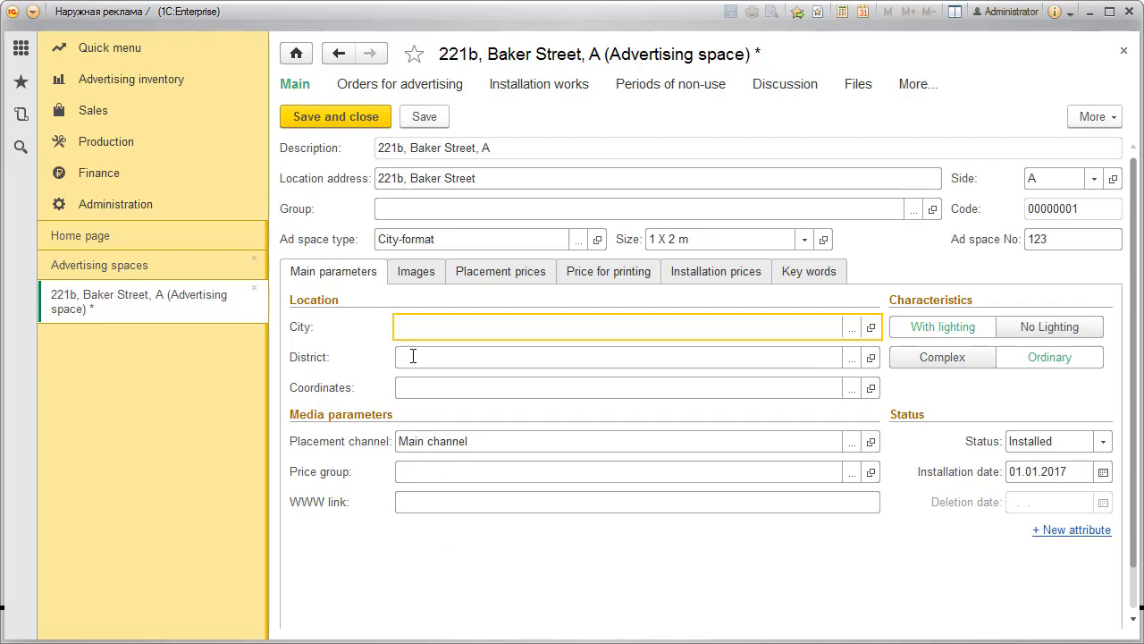
Step: Add 3A.jpg as the advertising space's photo and 3B.JPG as its map image
click(418, 277)
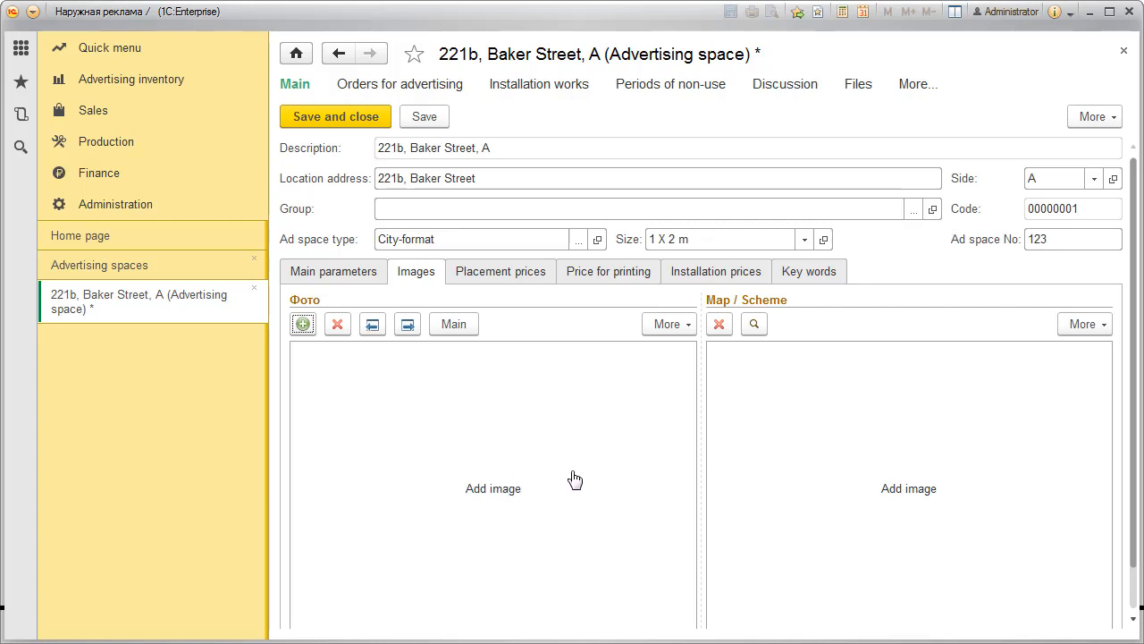
click(489, 485)
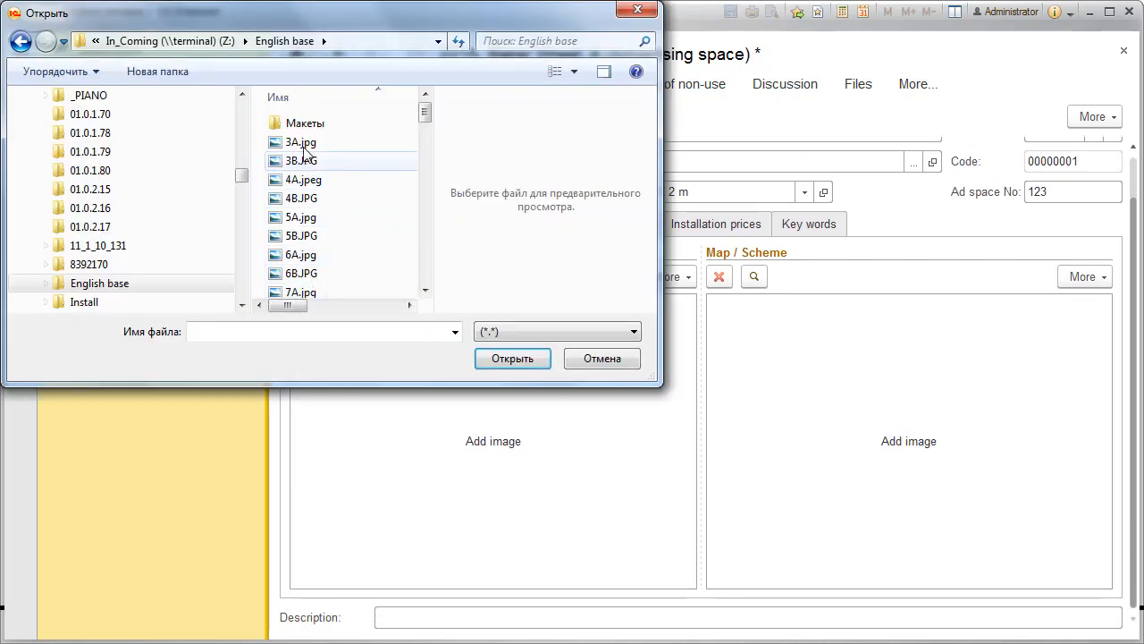
click(304, 145)
click(508, 361)
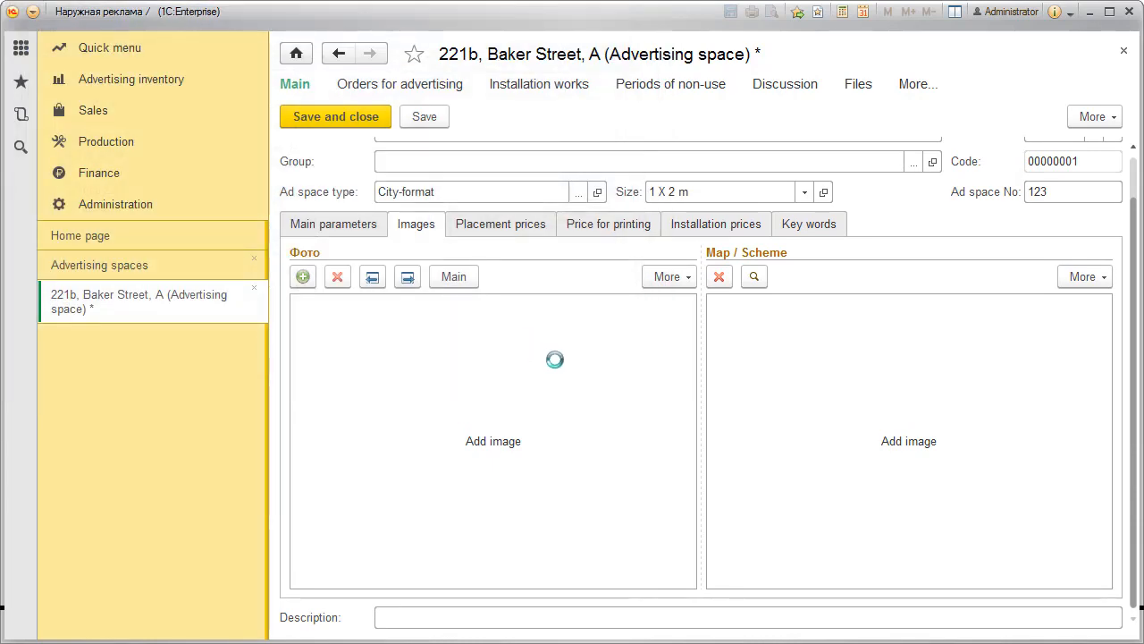
click(910, 445)
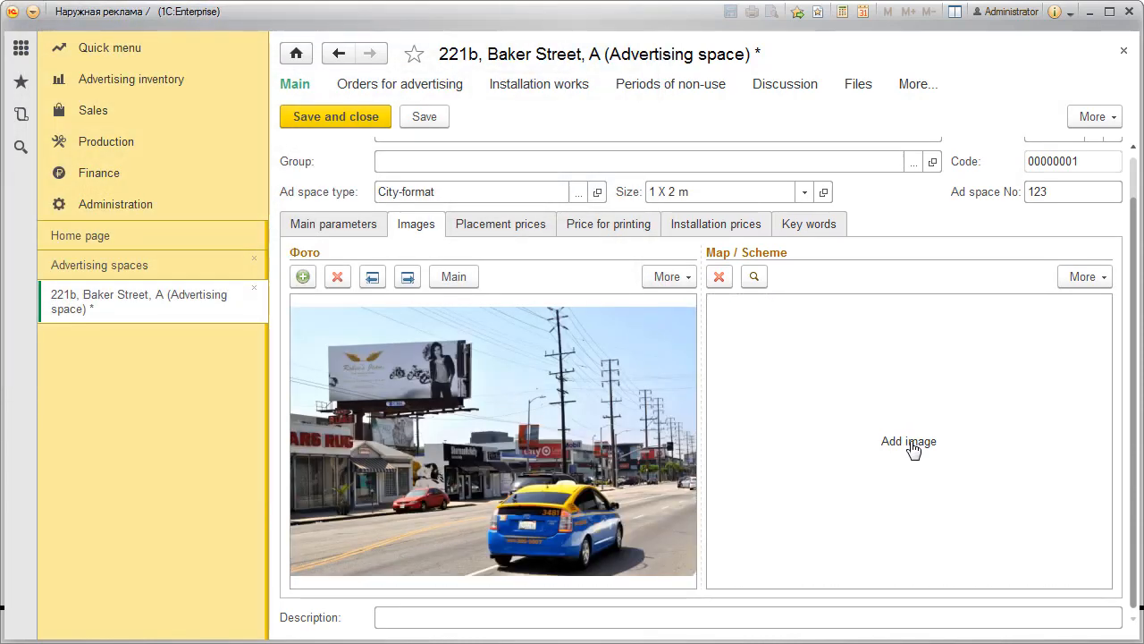
click(298, 161)
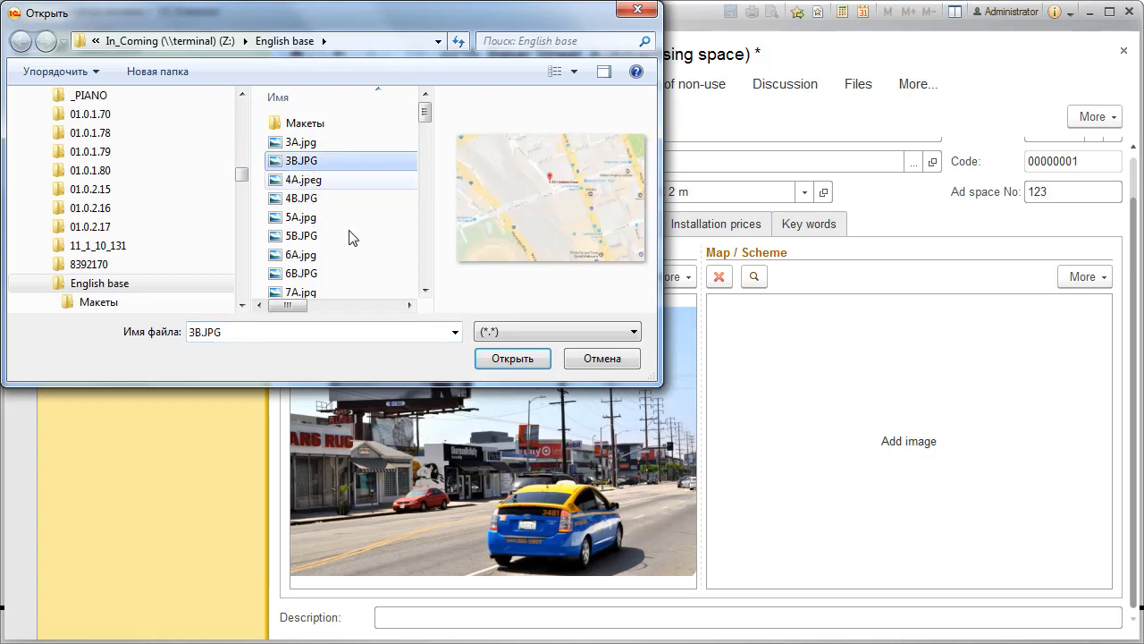
click(514, 368)
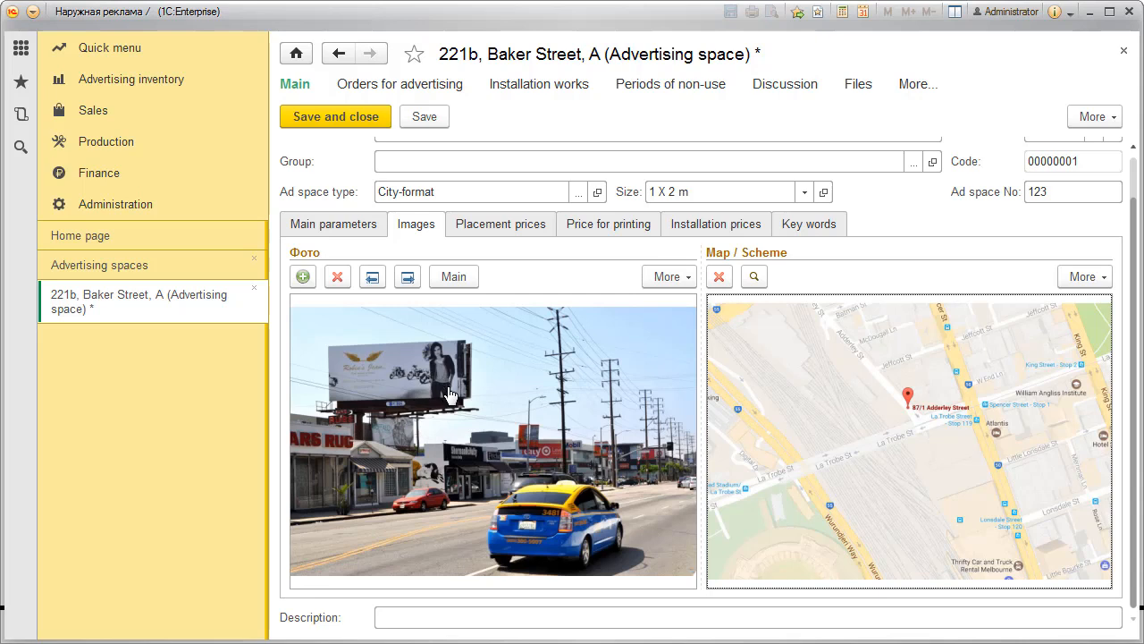
Step: Start a placement pricing document for the advertising space, valid from 01.01.2017, keeping Main price-list as the price type
click(518, 230)
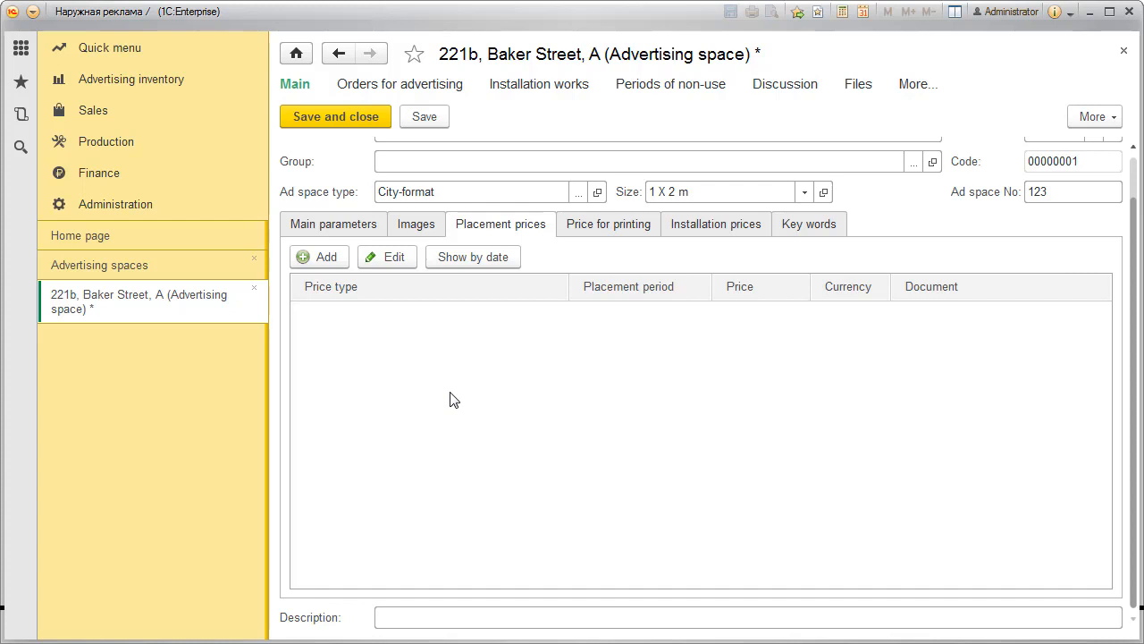
click(327, 259)
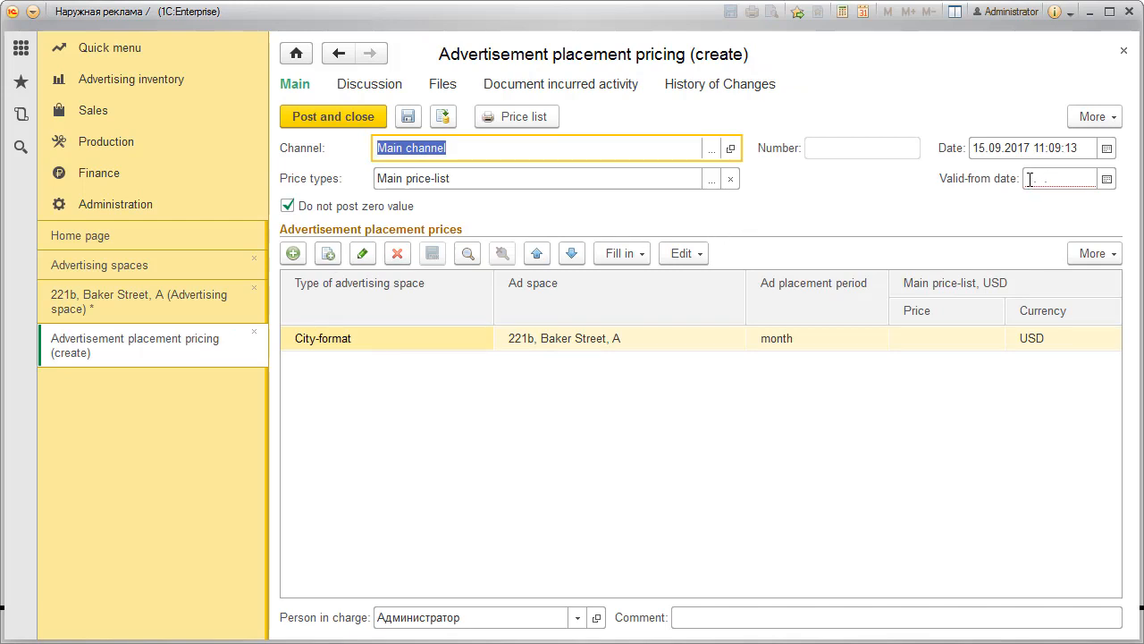
click(1028, 180)
text(01.01.)
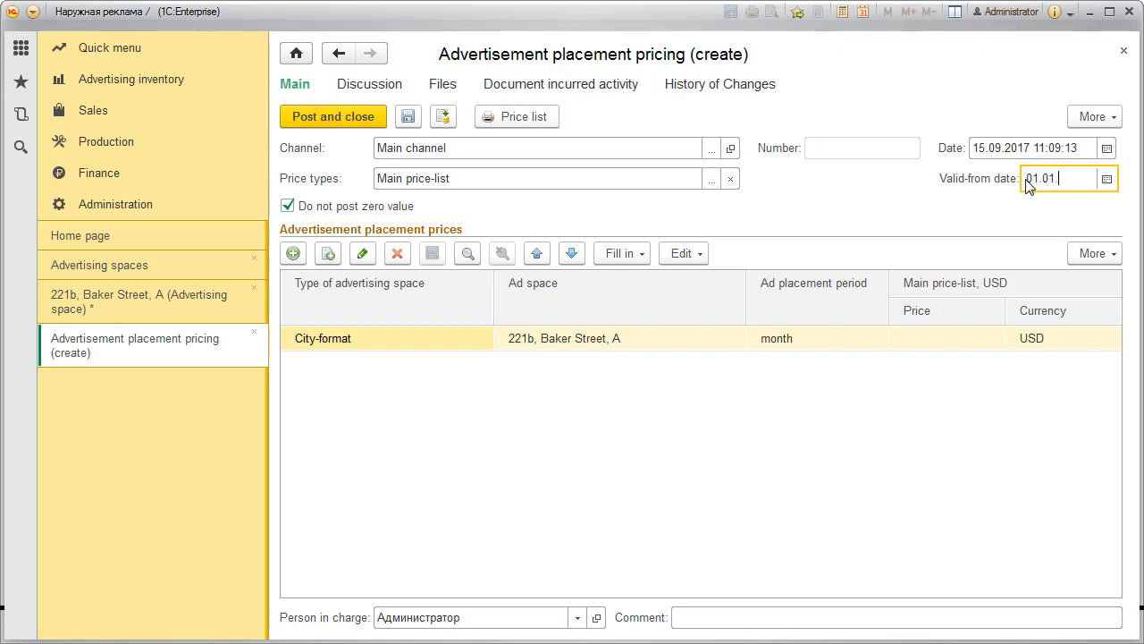
text(2017)
click(327, 179)
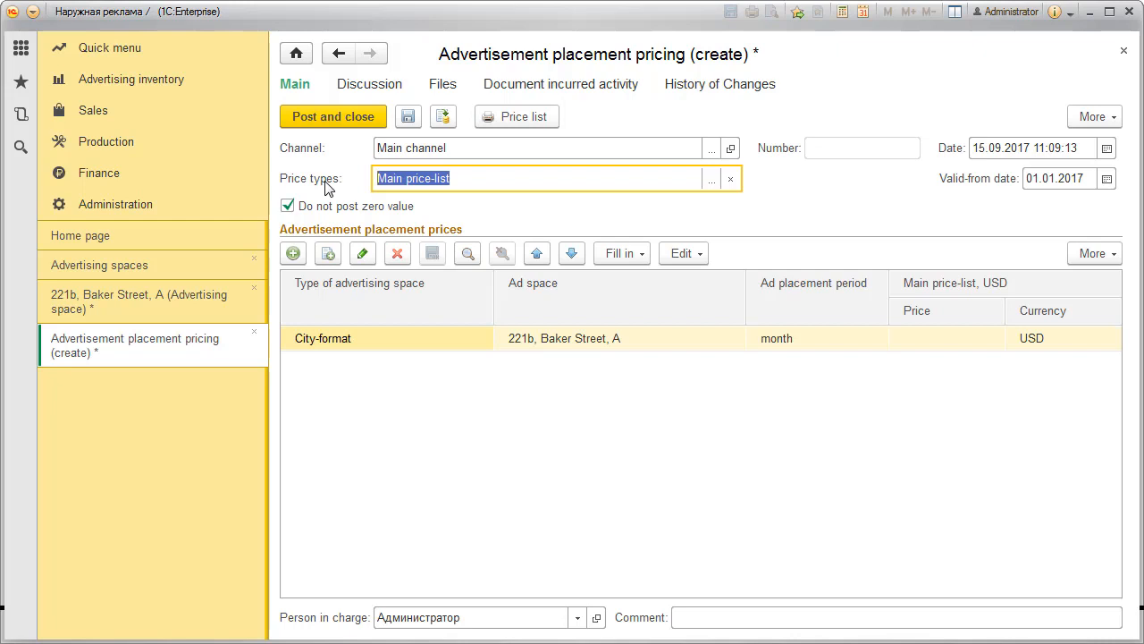
click(467, 179)
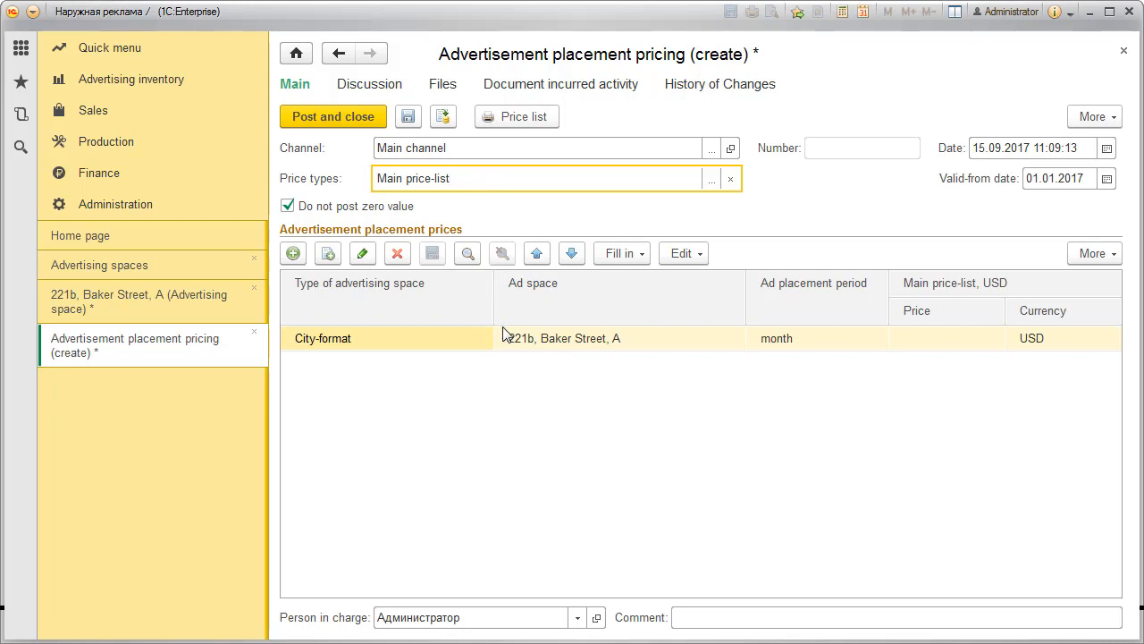
Step: Set the City-format space's monthly placement price to 100 USD, then post and close the pricing document
click(384, 347)
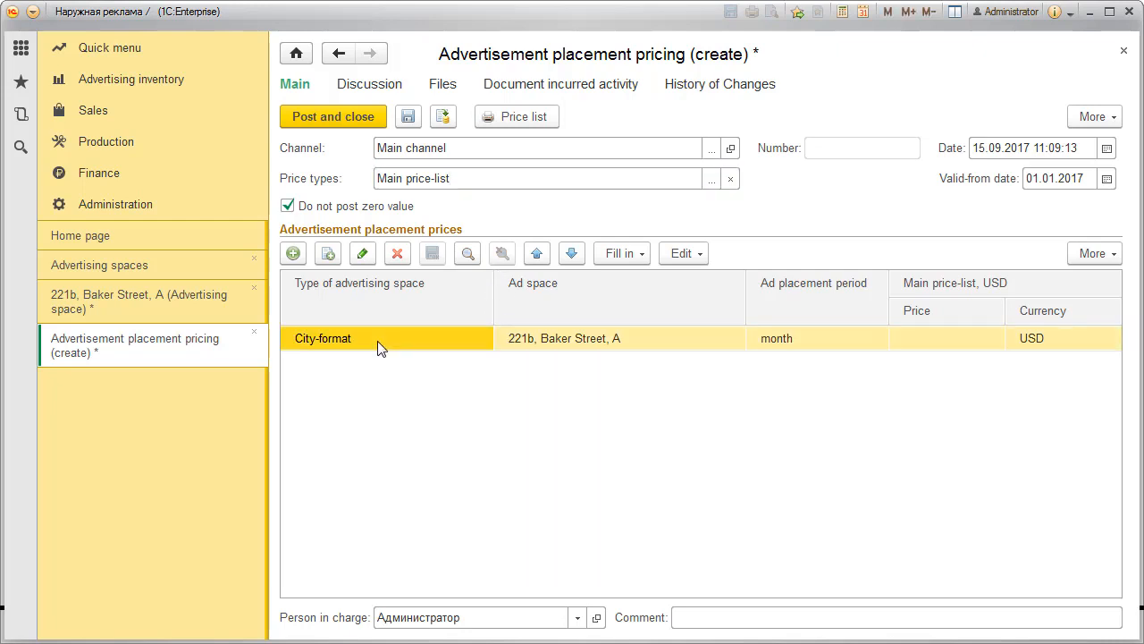
click(562, 346)
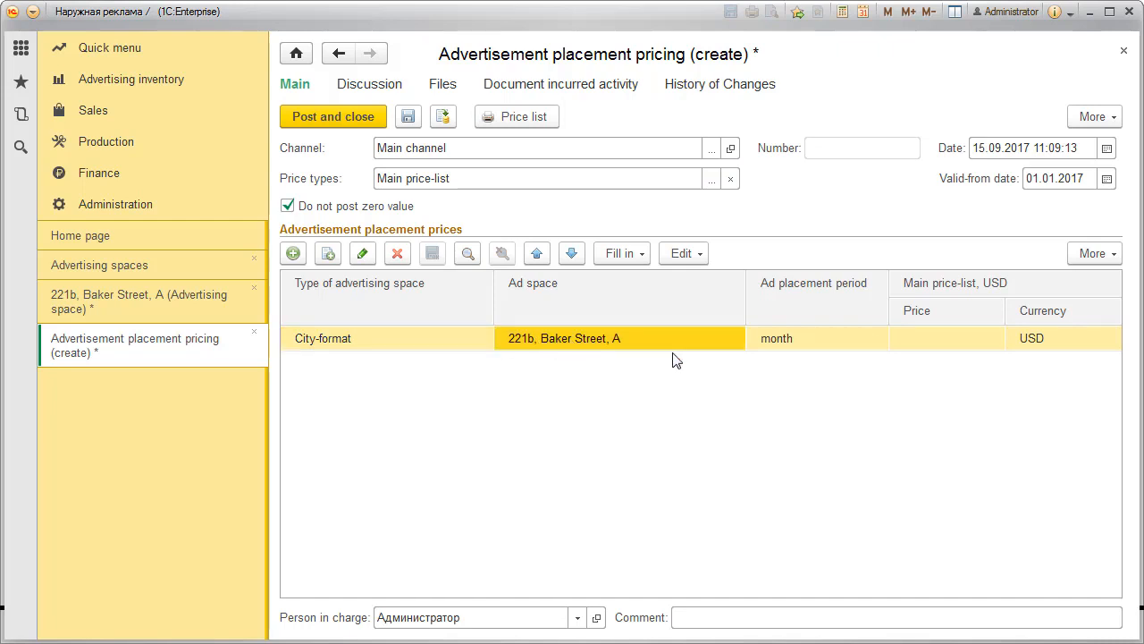
double_click(921, 333)
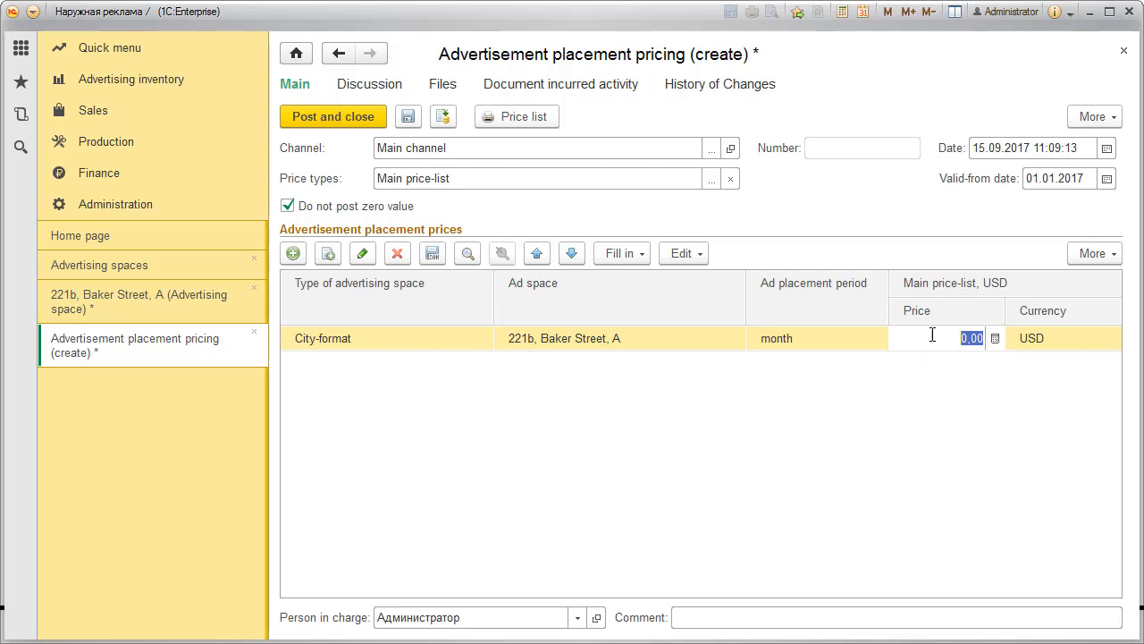
text(100,)
click(358, 119)
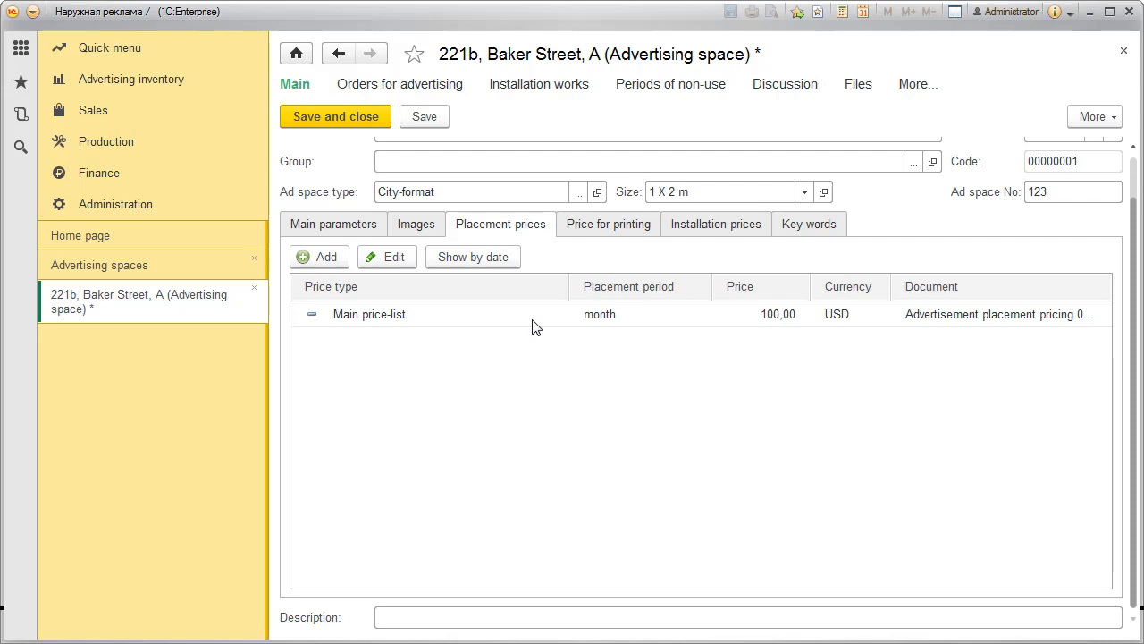
Step: Change the space's monthly placement price to 90 USD in its posted pricing document, then save and close the advertising space
click(386, 259)
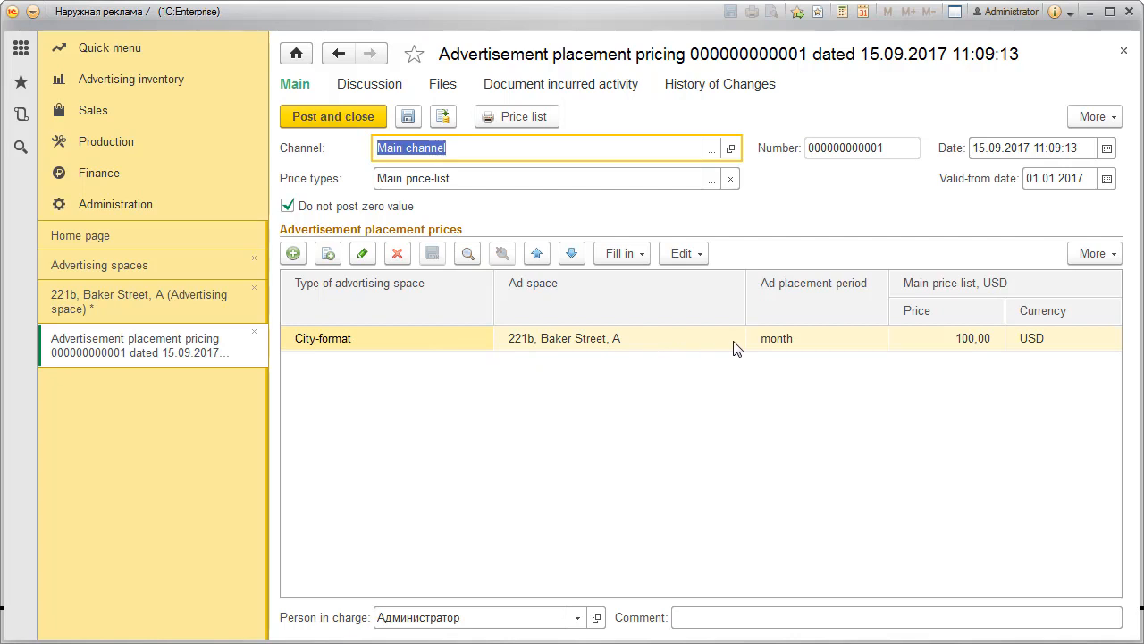
double_click(935, 338)
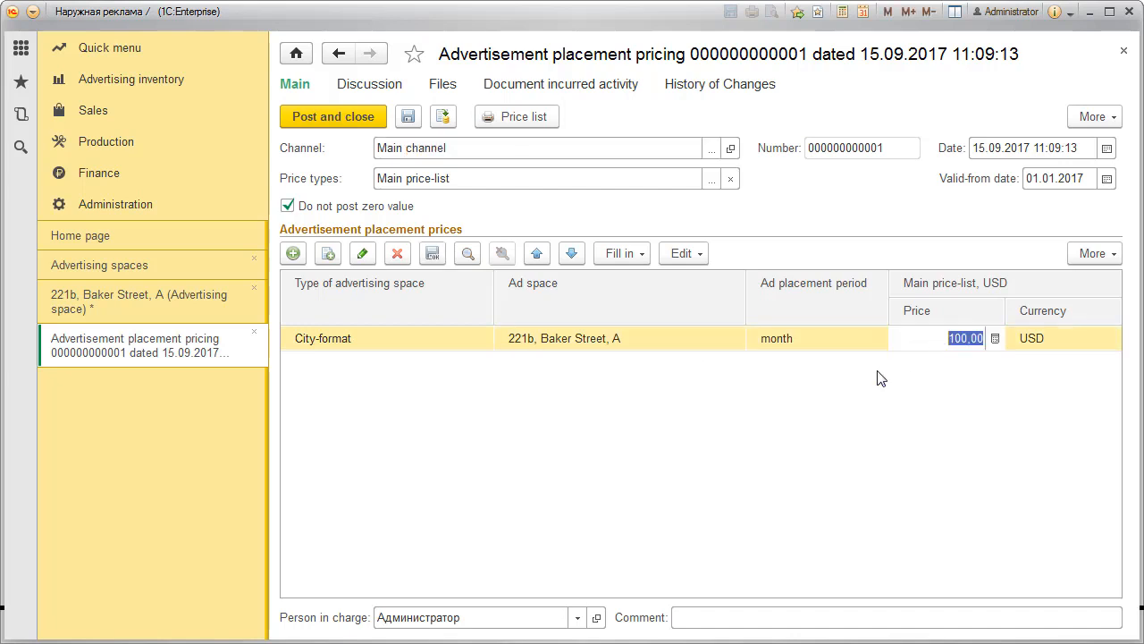
click(959, 338)
key(BackSpace)
text(9)
key(Return)
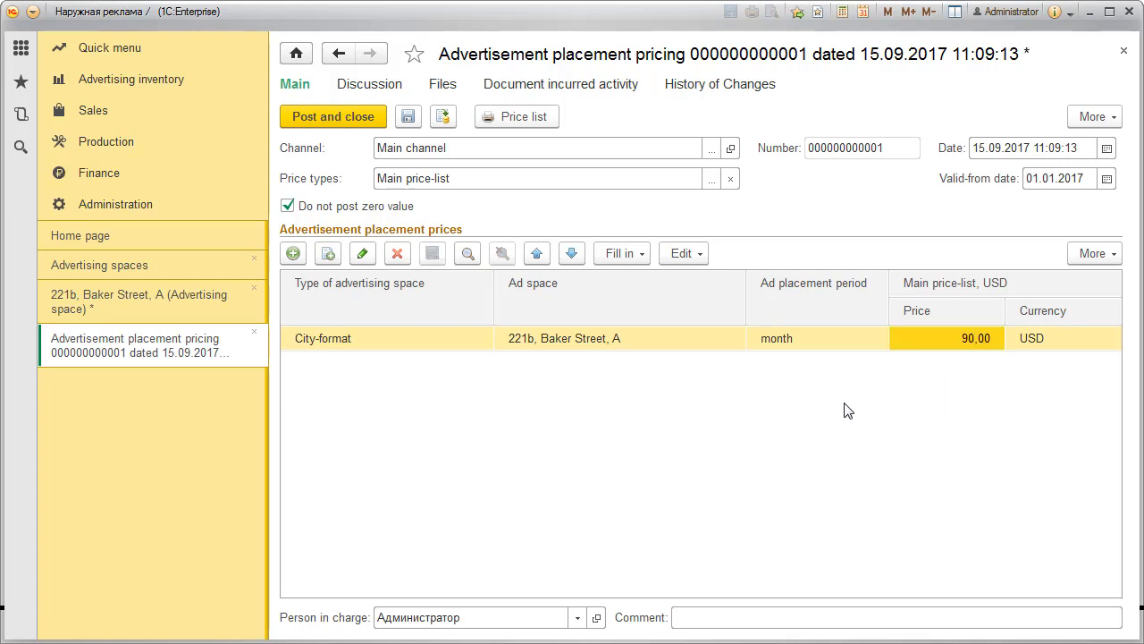
click(328, 117)
click(782, 321)
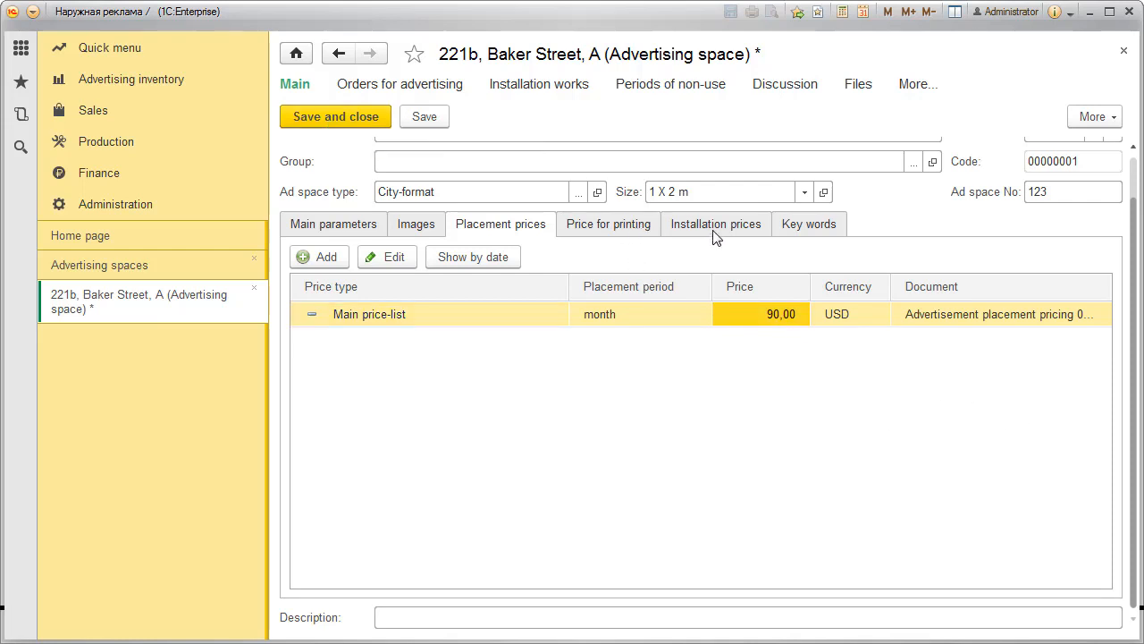
click(347, 116)
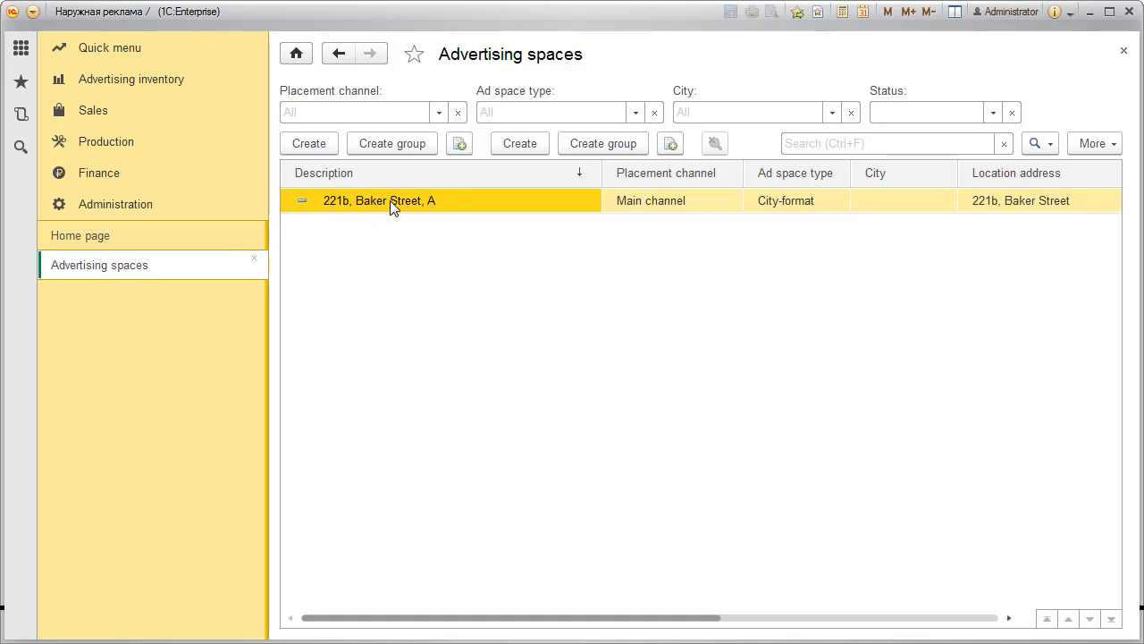
Step: Create a copy of the side A advertising space and set the copy's side to B
click(460, 147)
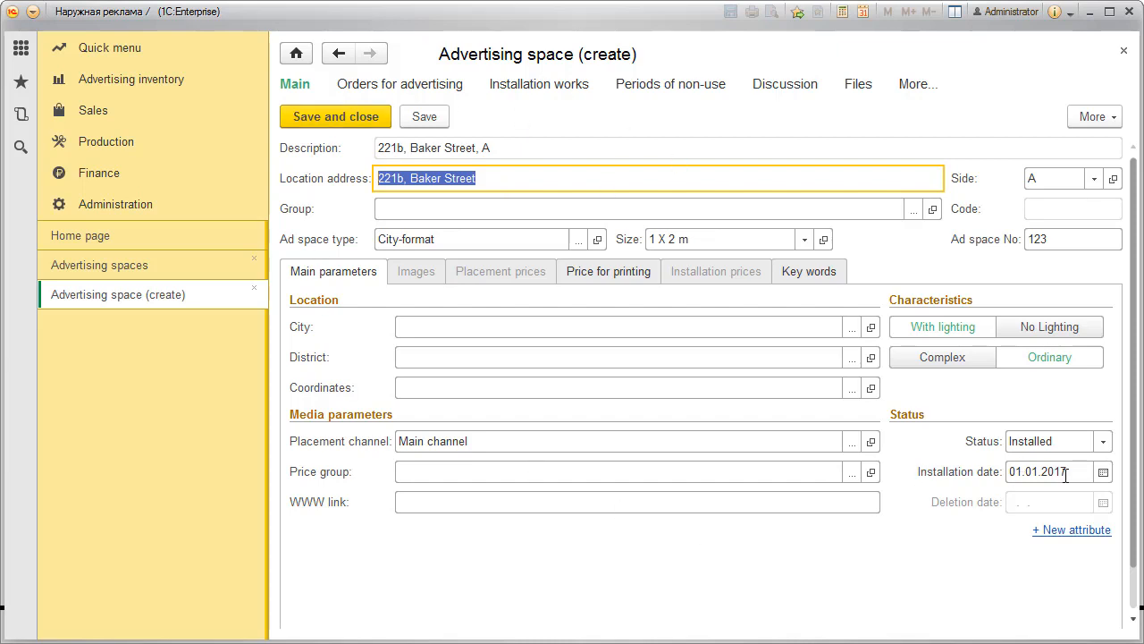
click(519, 152)
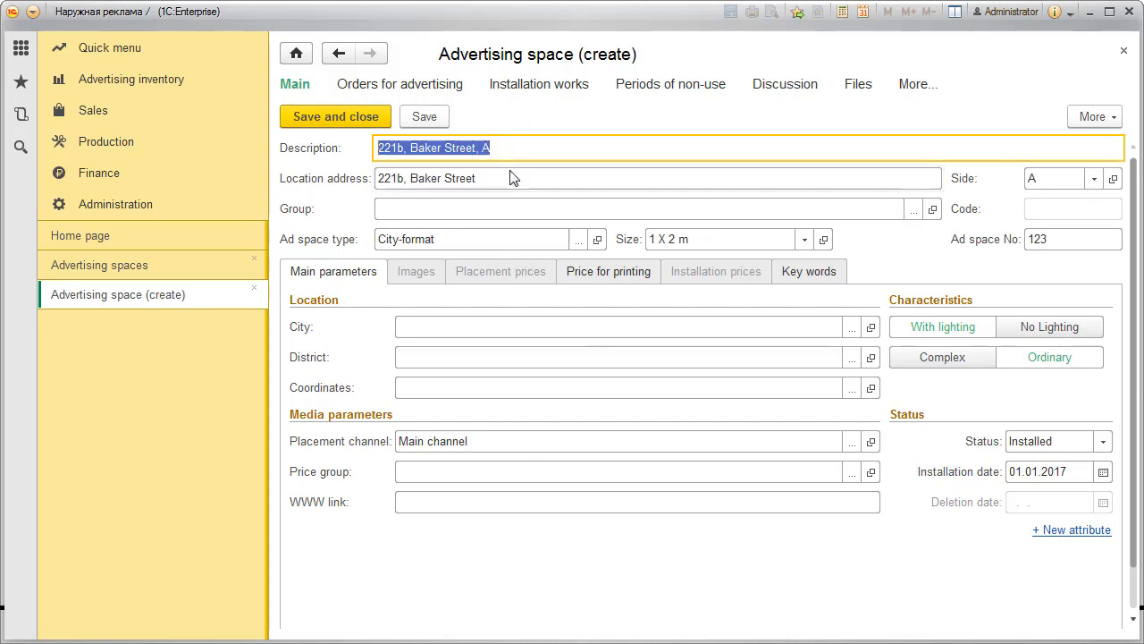
click(1094, 178)
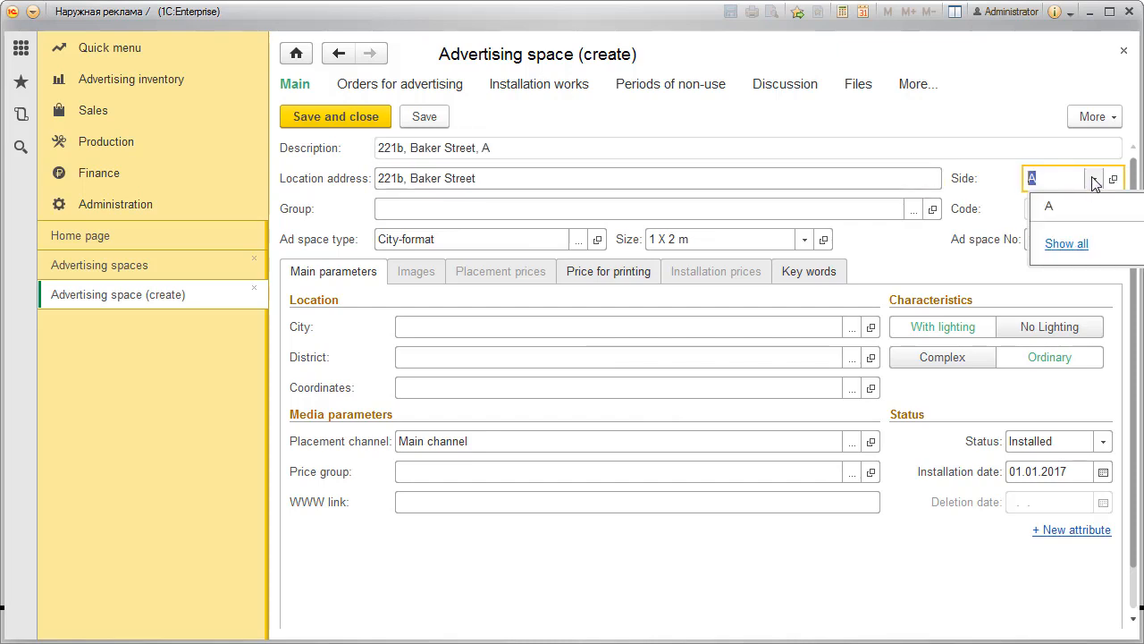
click(1077, 243)
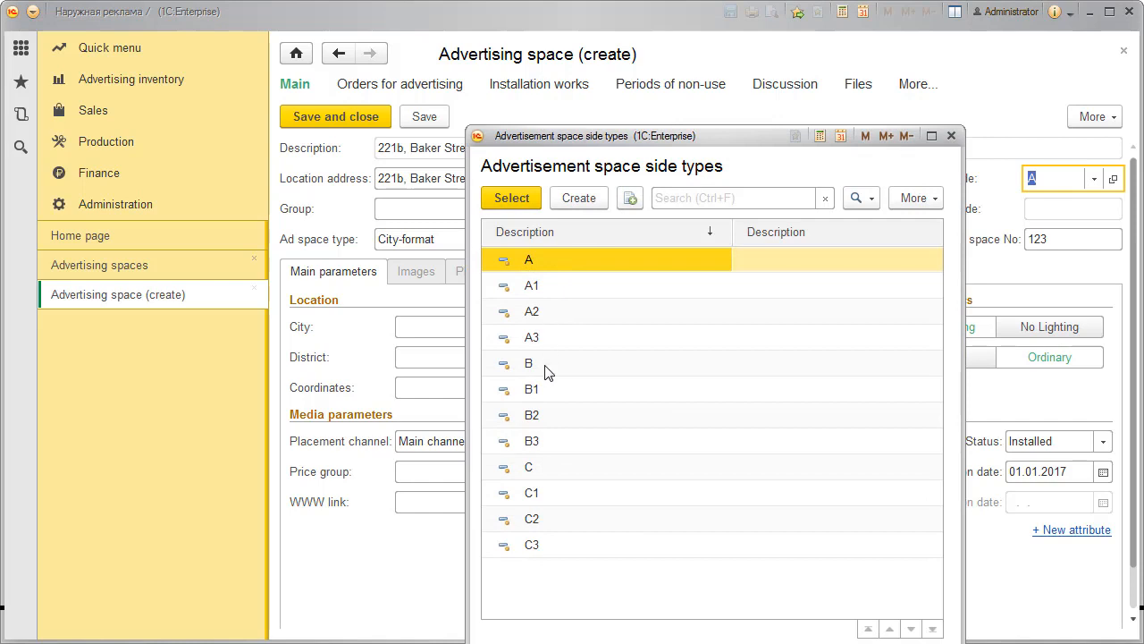
double_click(547, 370)
Step: Set the side B space's ad space No to 124 and save the record
click(1073, 239)
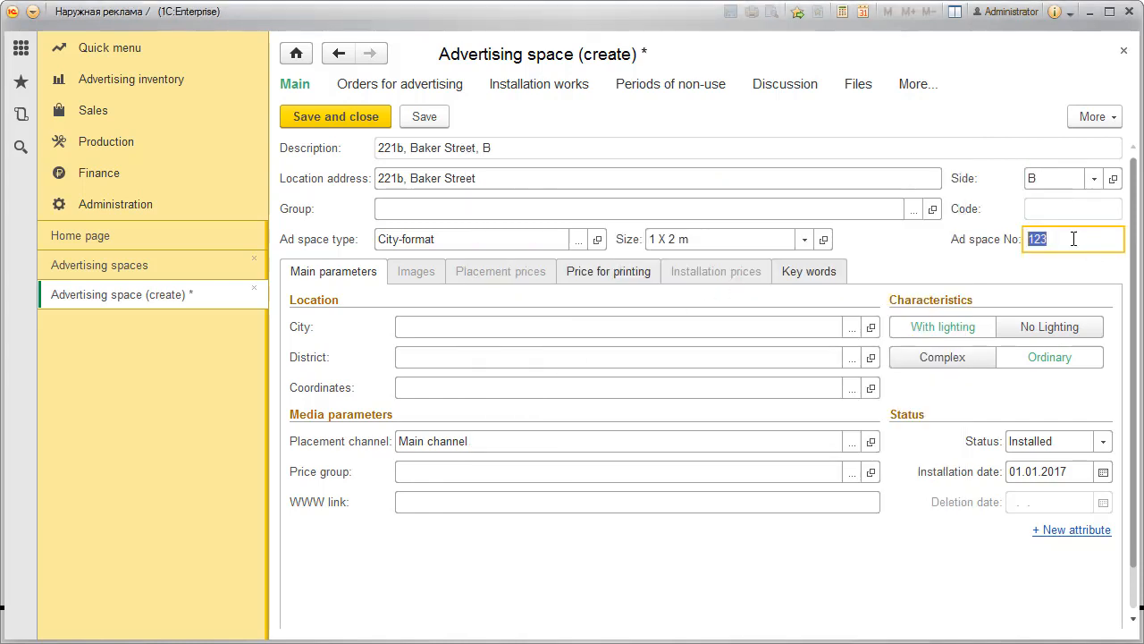
click(1073, 238)
key(BackSpace)
text(4)
click(424, 117)
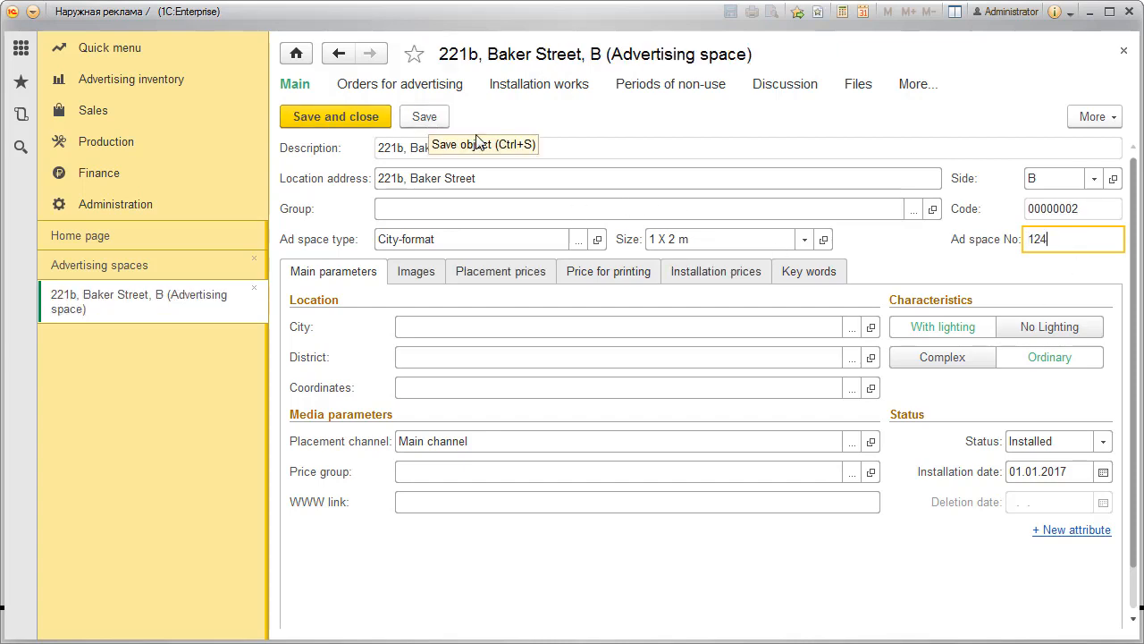
Step: Add 4A.jpeg as the side B space's photo and 4B.JPG as its map image
click(402, 274)
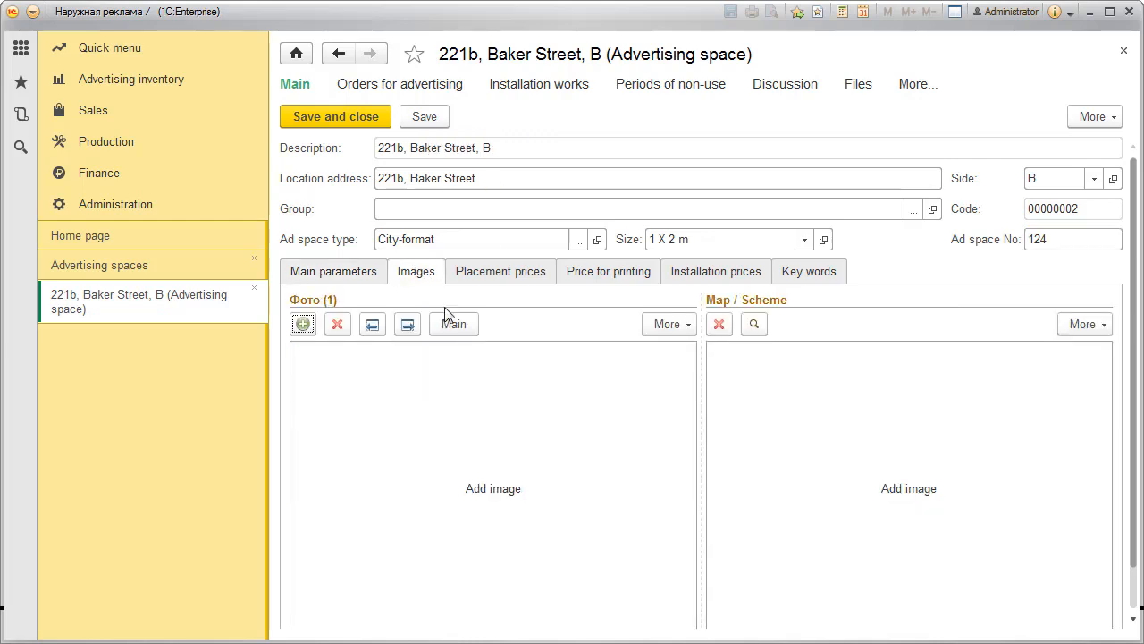
click(503, 503)
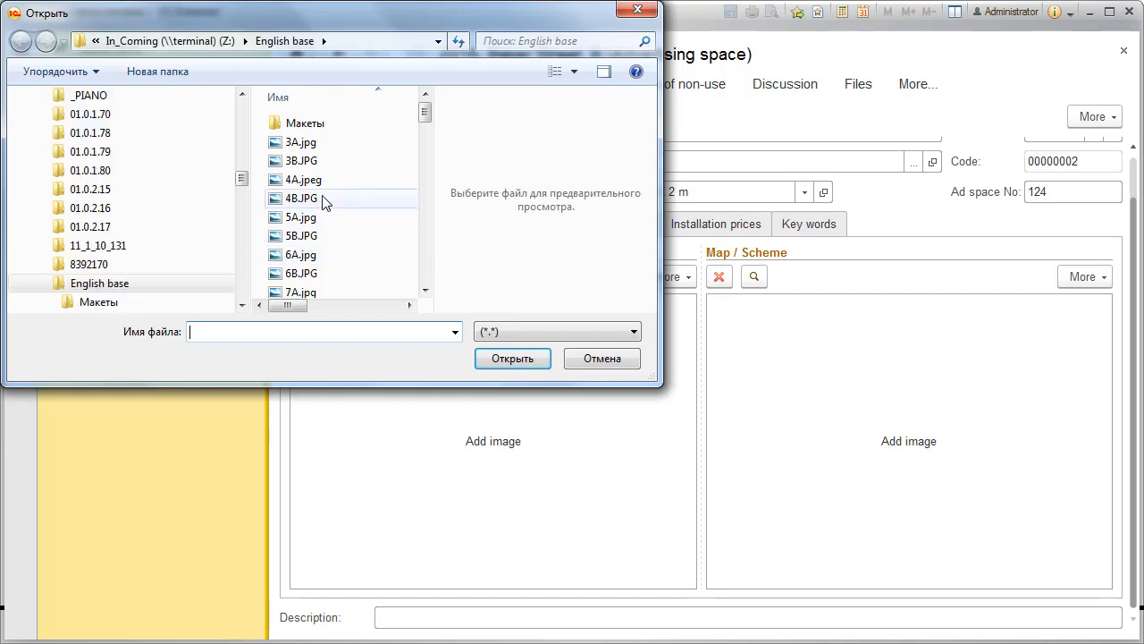
double_click(308, 181)
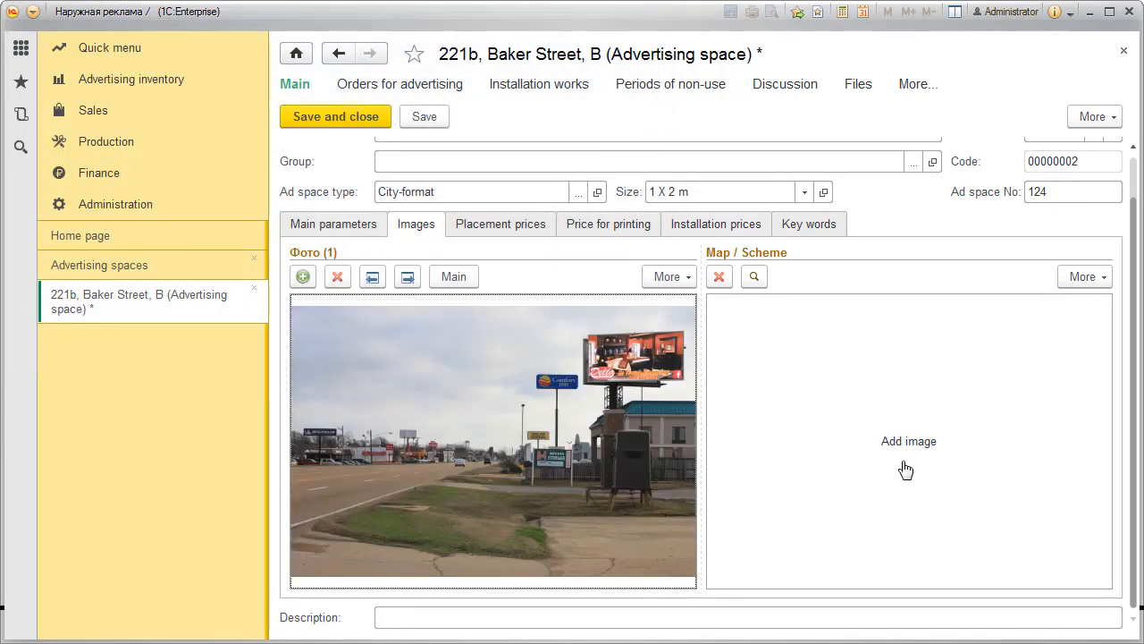
click(899, 452)
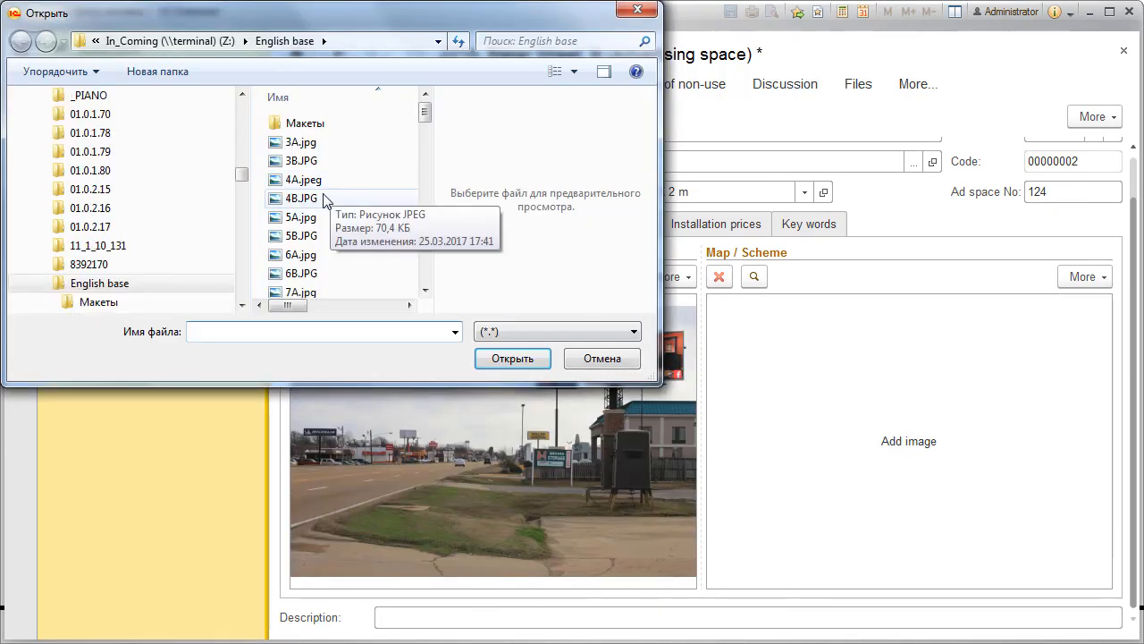
double_click(323, 197)
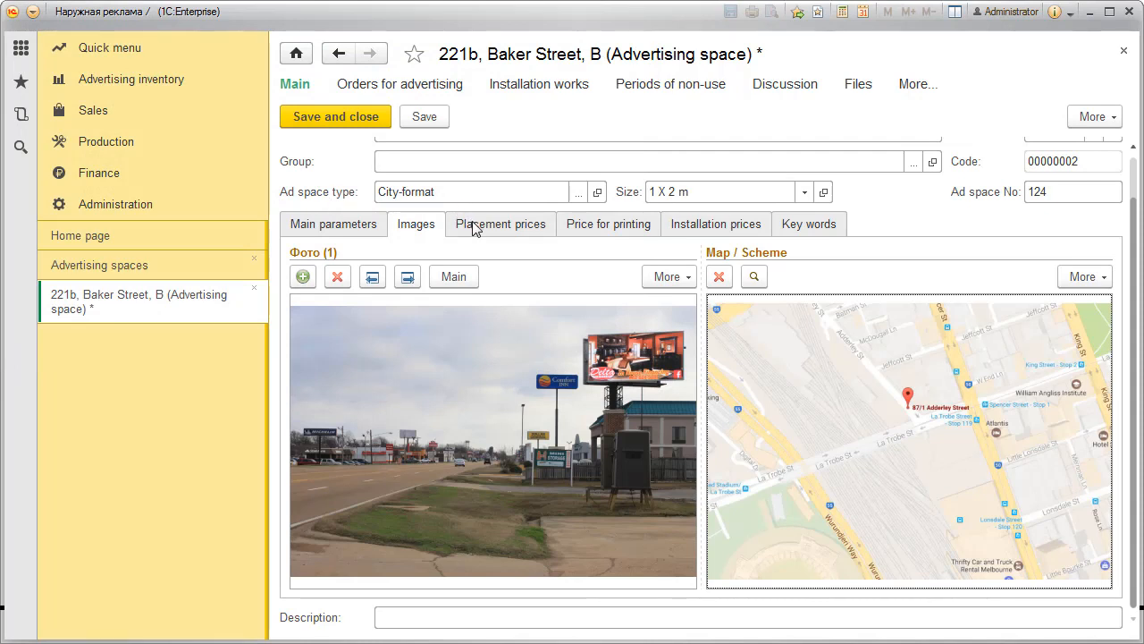
Step: Check the side B space's placement prices, then open the existing Main channel advertisement placement pricing document
click(481, 225)
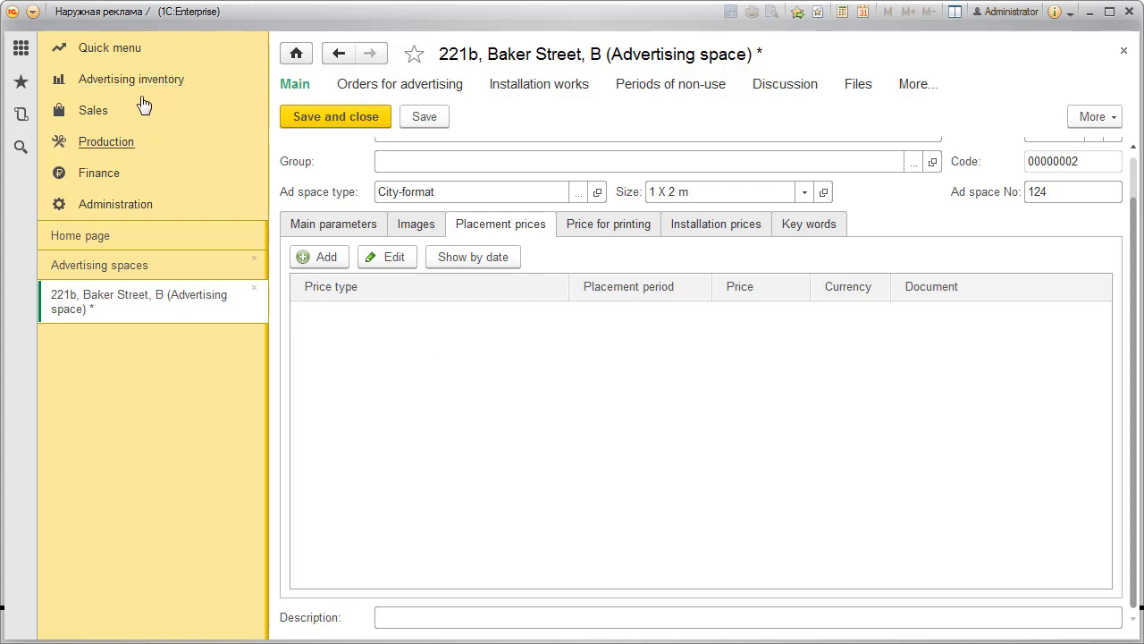
click(106, 85)
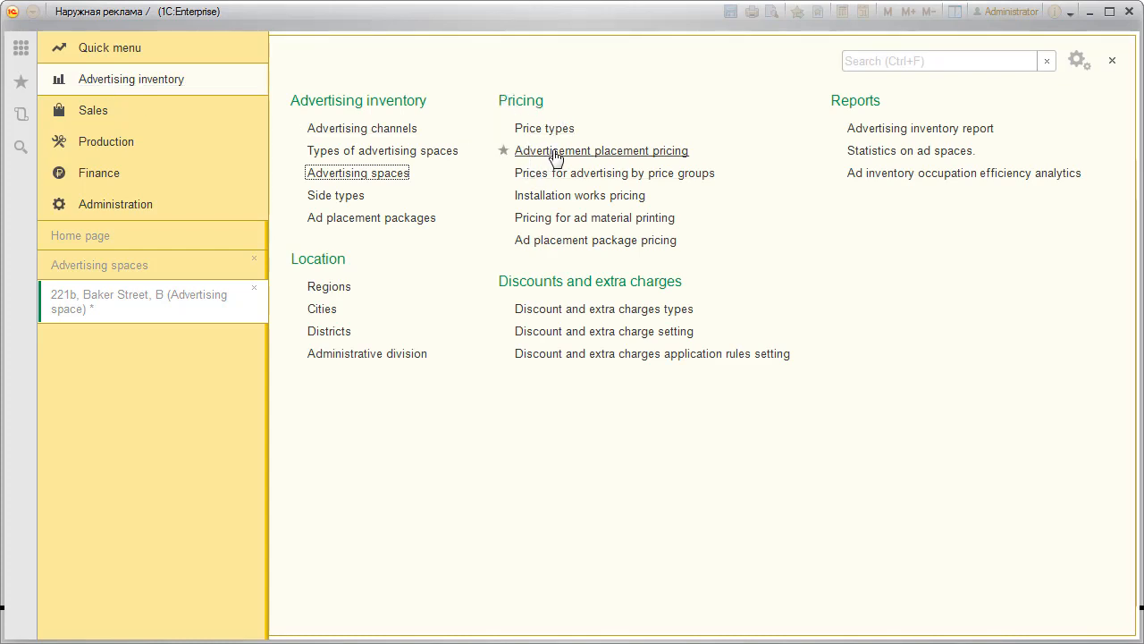
click(658, 150)
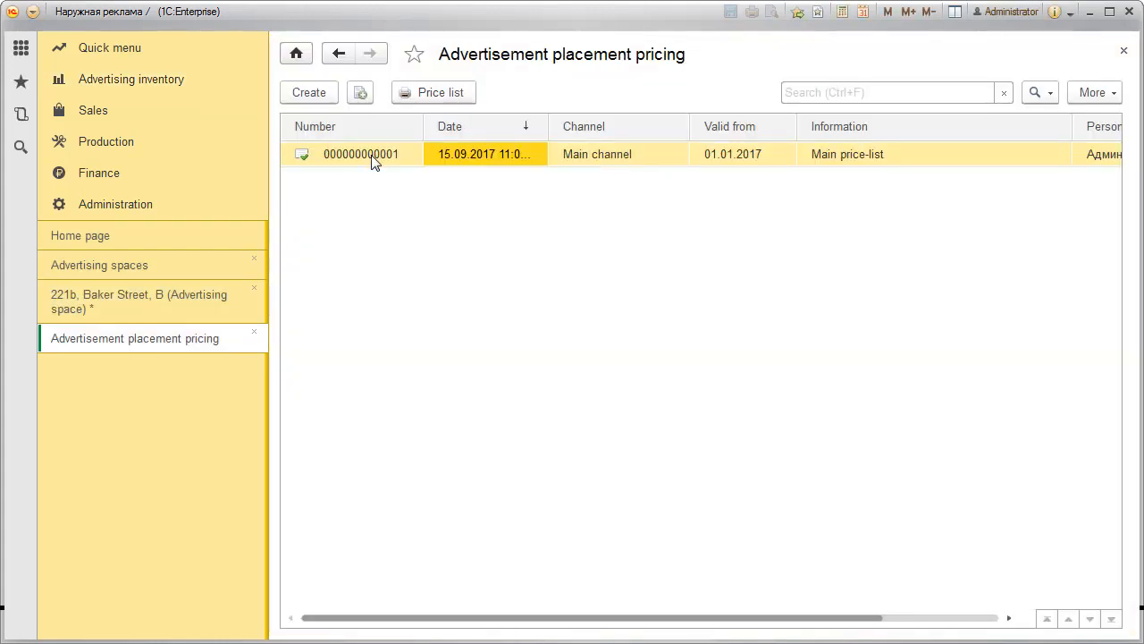
double_click(373, 157)
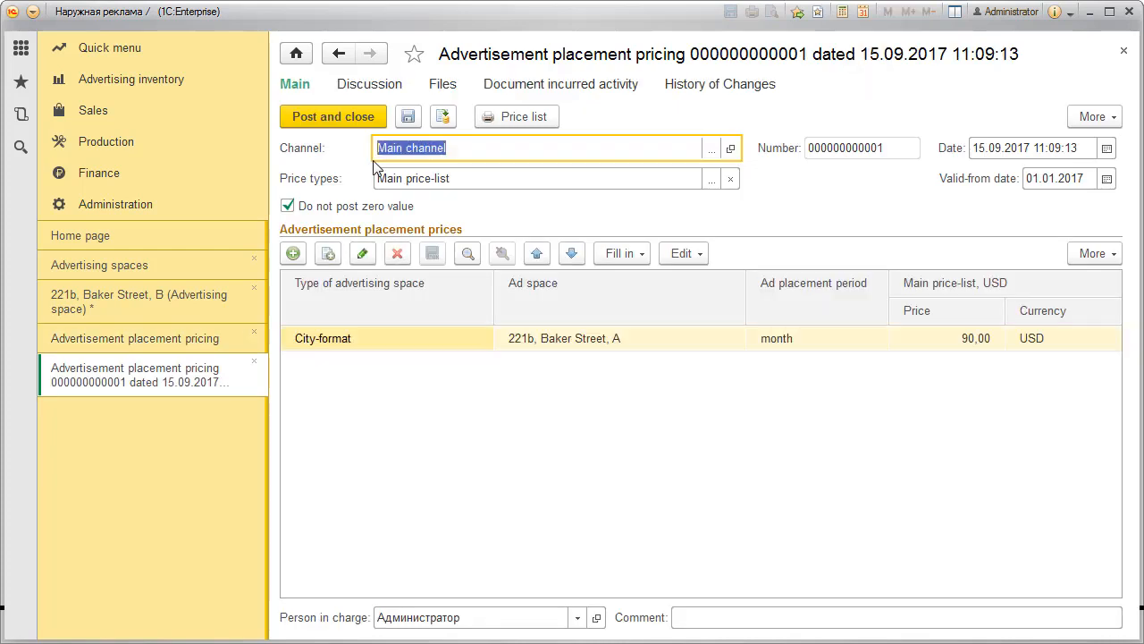
Step: Duplicate the side A price line in the pricing document and assign the copy to the side B ad space
click(604, 344)
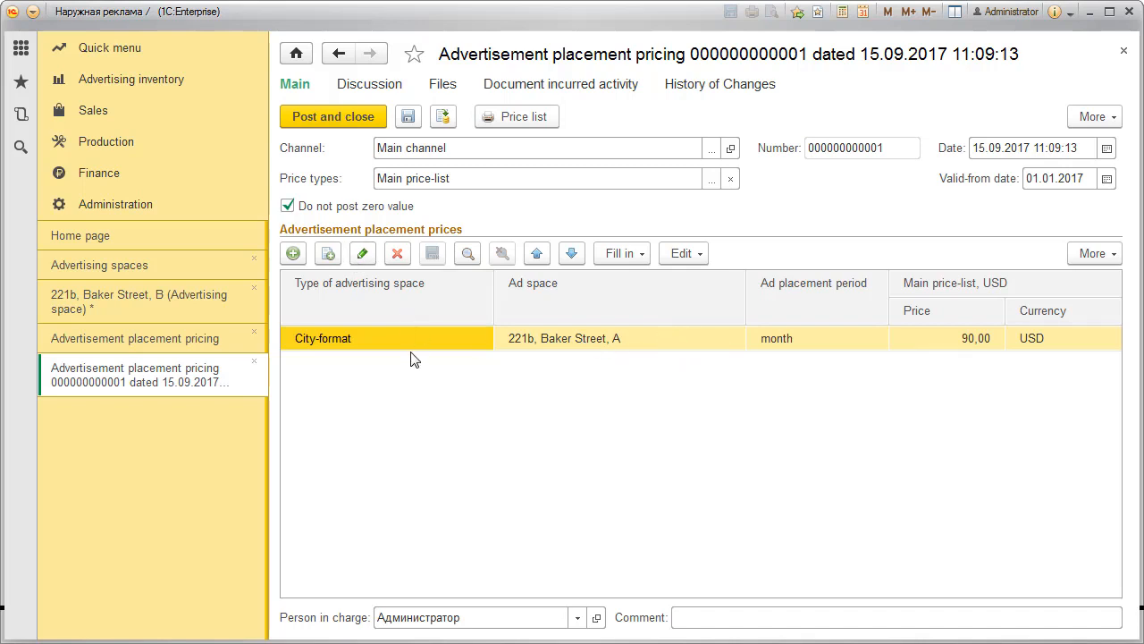
click(327, 257)
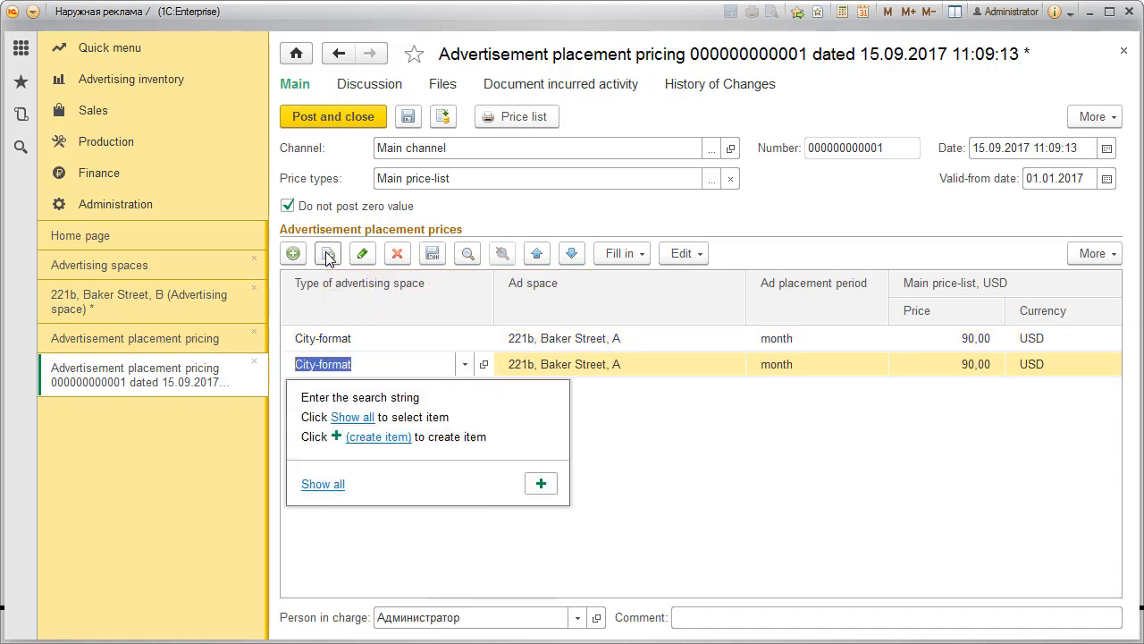
click(667, 373)
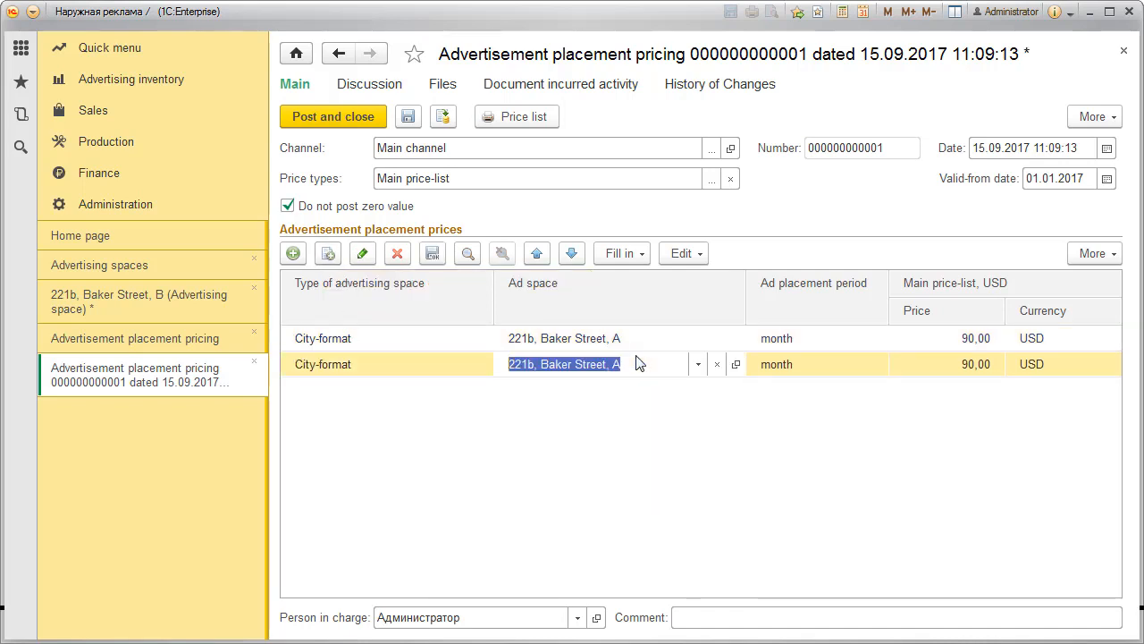
click(699, 364)
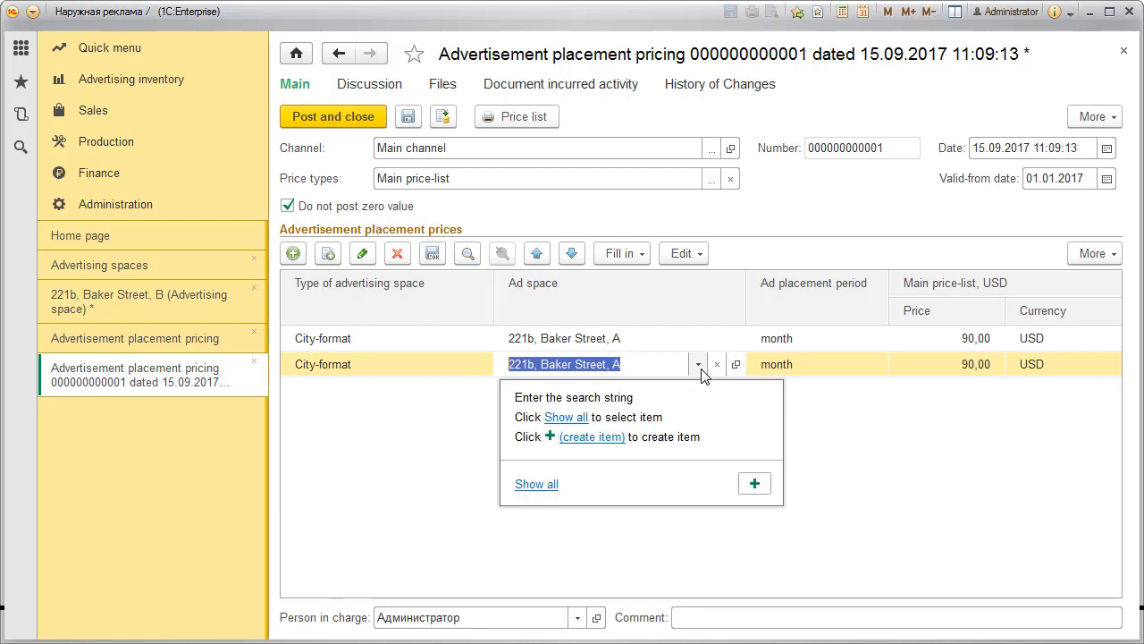
click(538, 483)
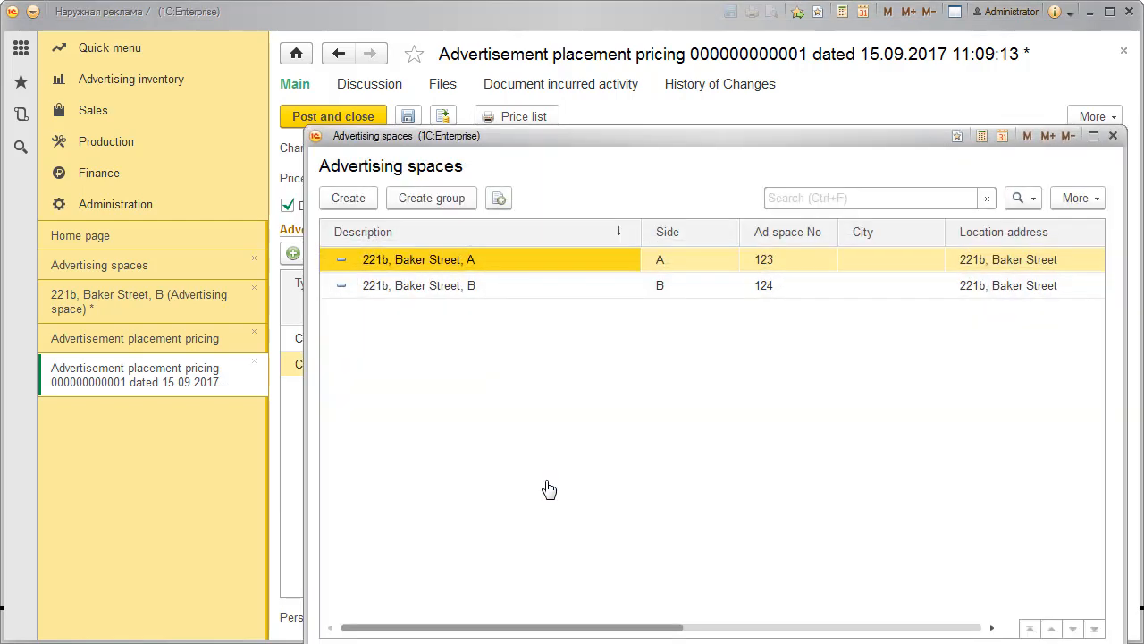
double_click(513, 288)
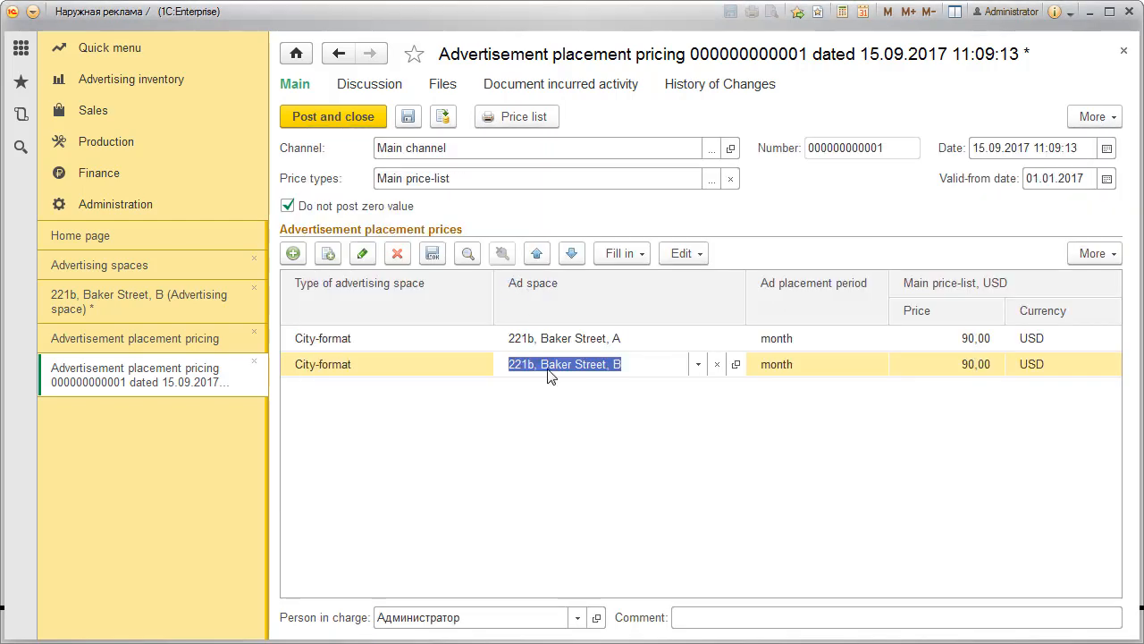
Step: Set the side B line's monthly price to 70 USD, then post and close the pricing document
click(964, 366)
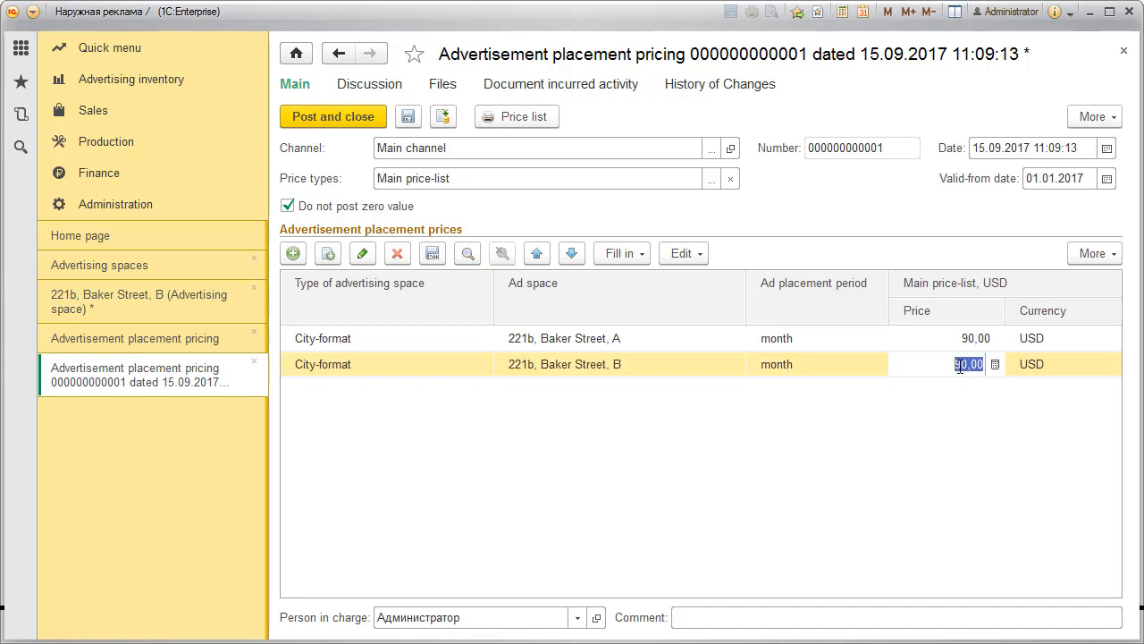
click(959, 367)
text(7)
key(Return)
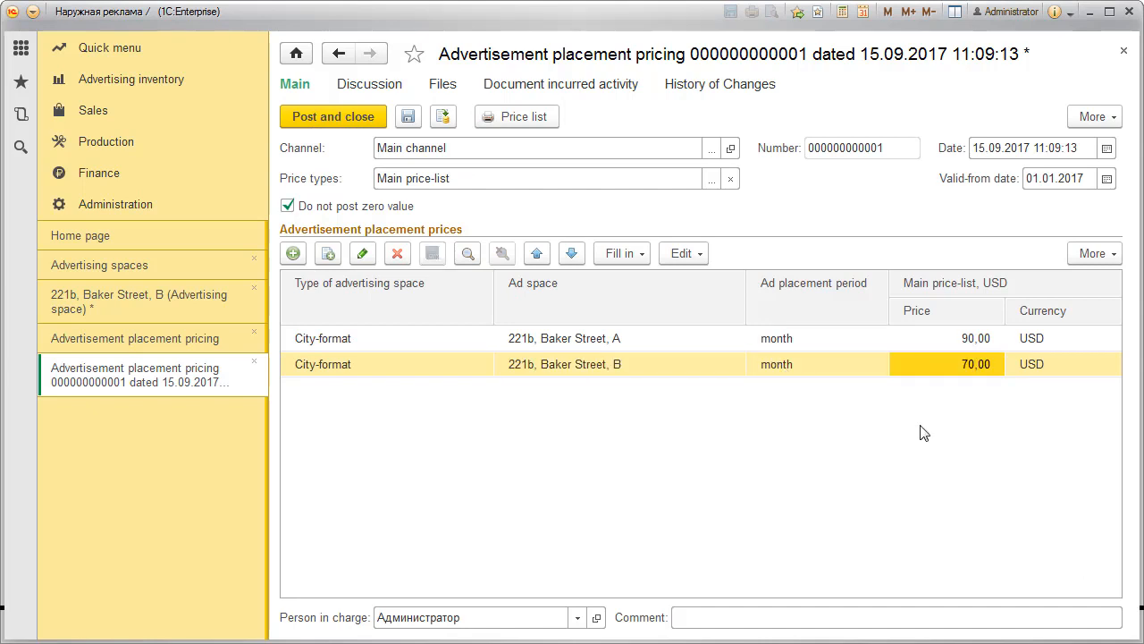
click(378, 131)
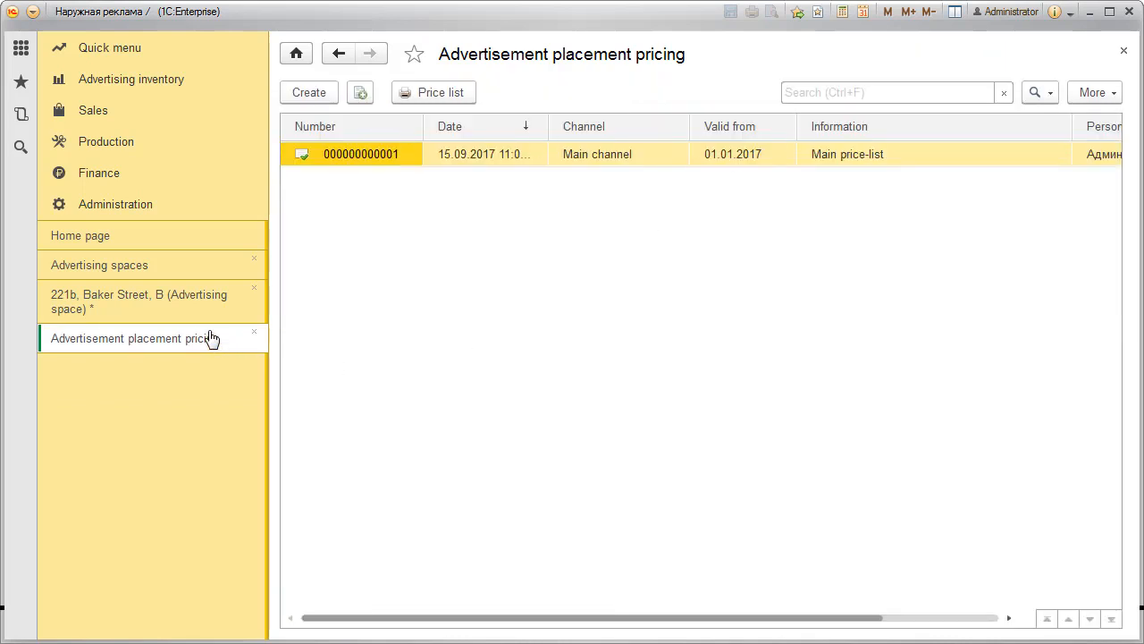
Step: Save and close the side B advertising space, and close the placement pricing and advertising spaces lists
click(176, 307)
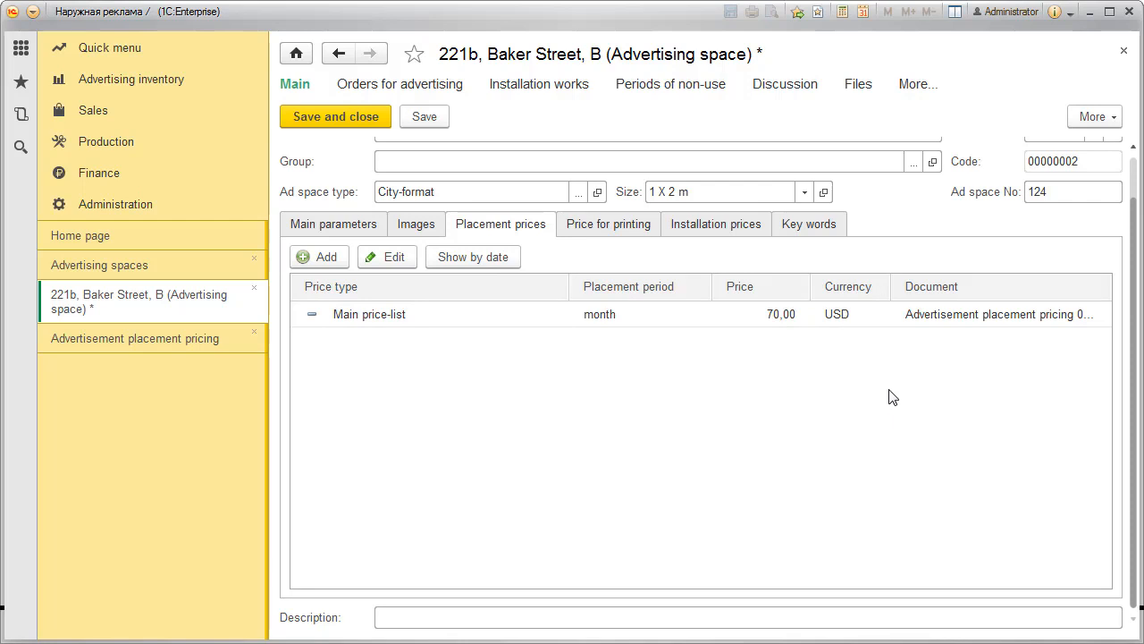
click(345, 116)
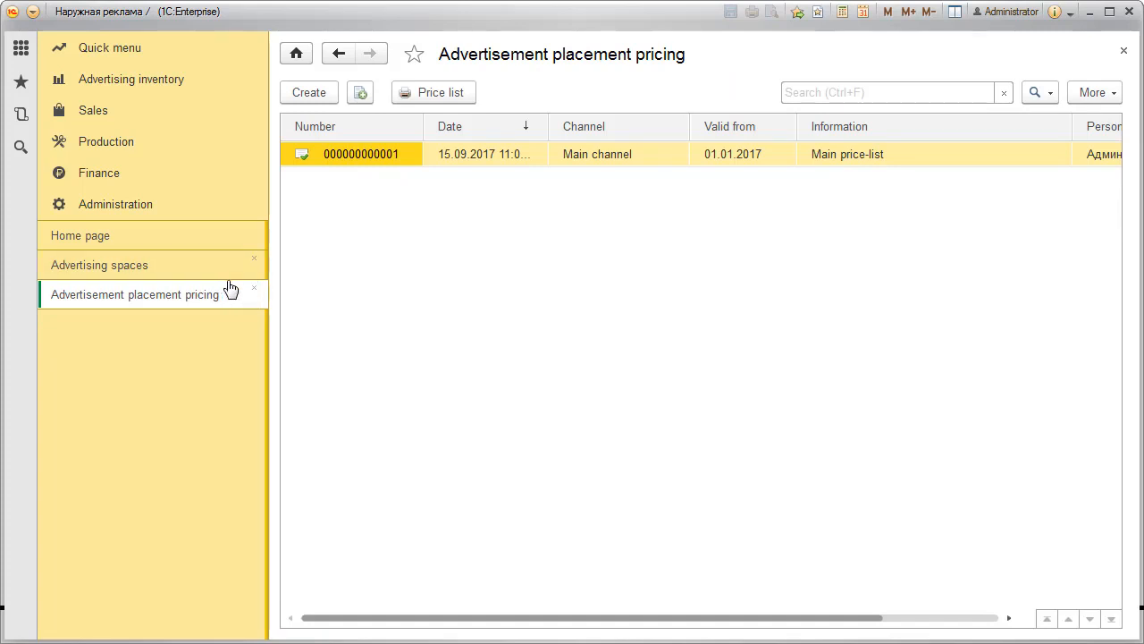
click(254, 293)
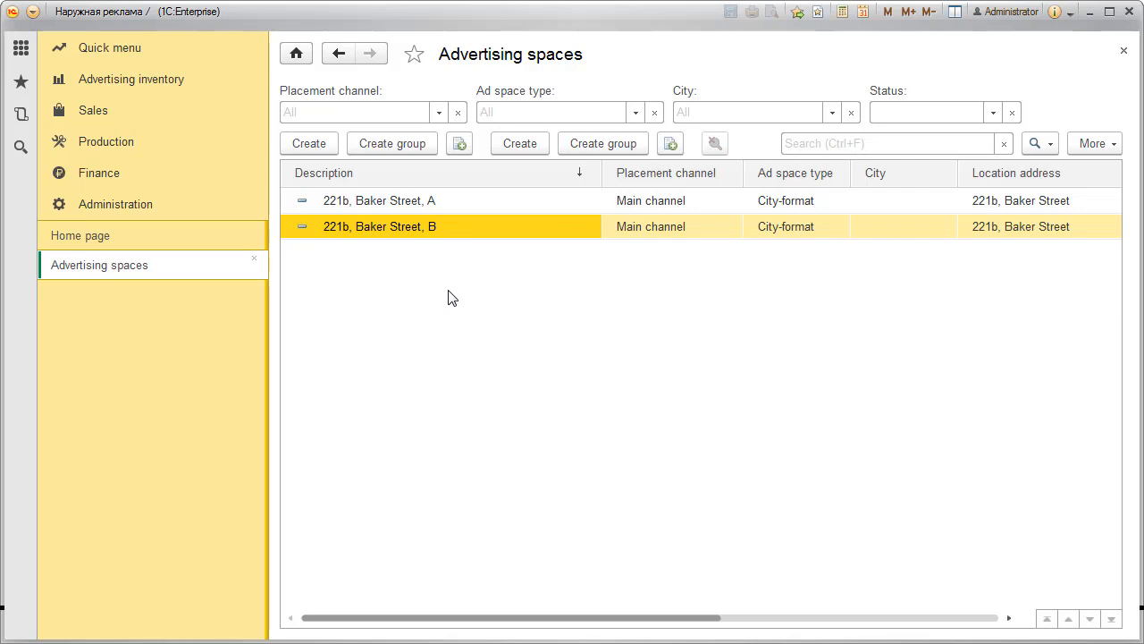
click(254, 258)
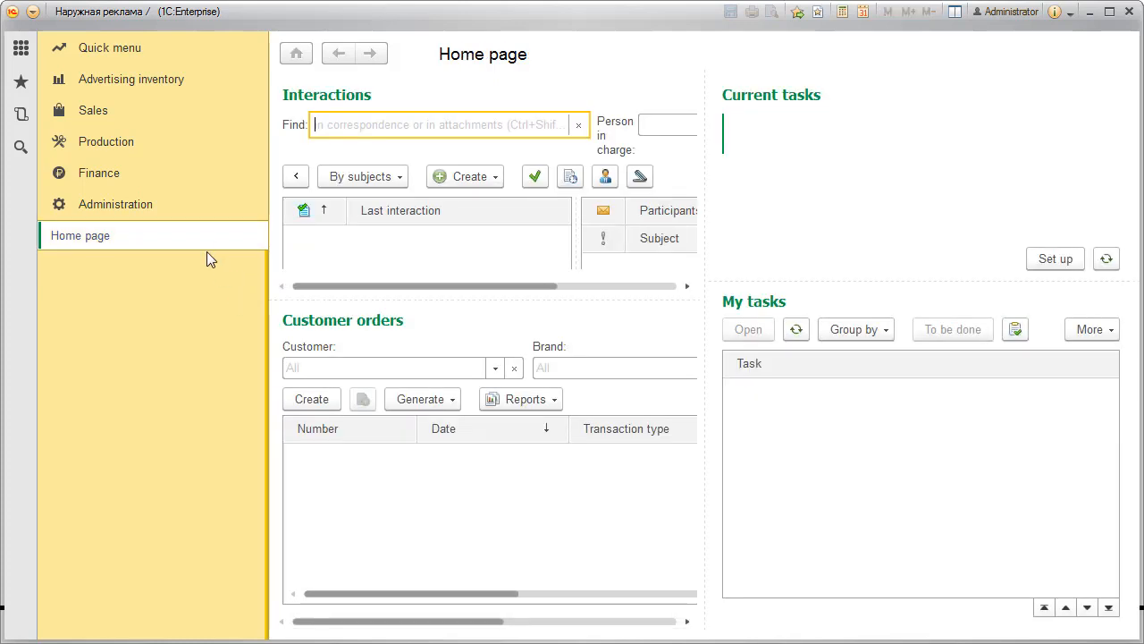
Step: Open Media planning for the Main channel and examine the side A and side B City-format ad spaces
click(95, 116)
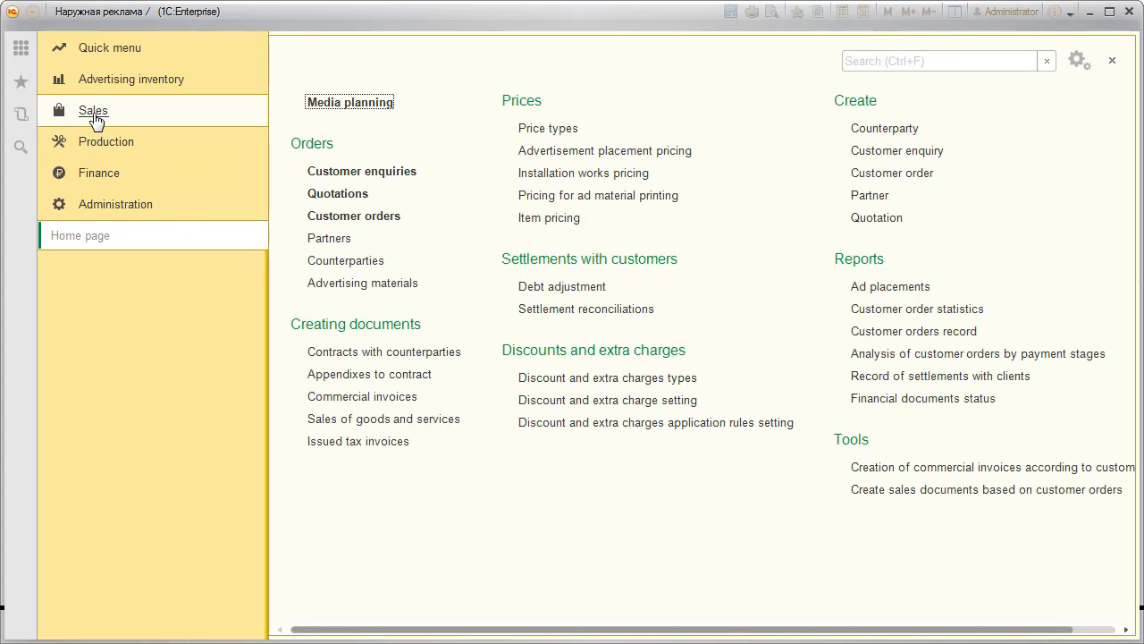
click(369, 104)
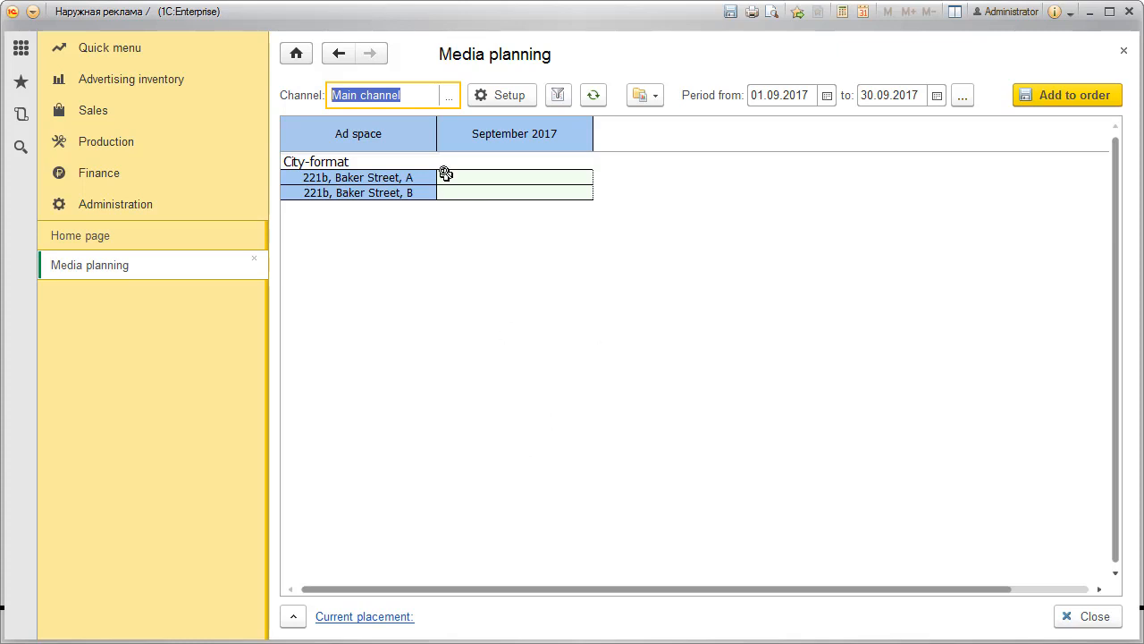
click(312, 176)
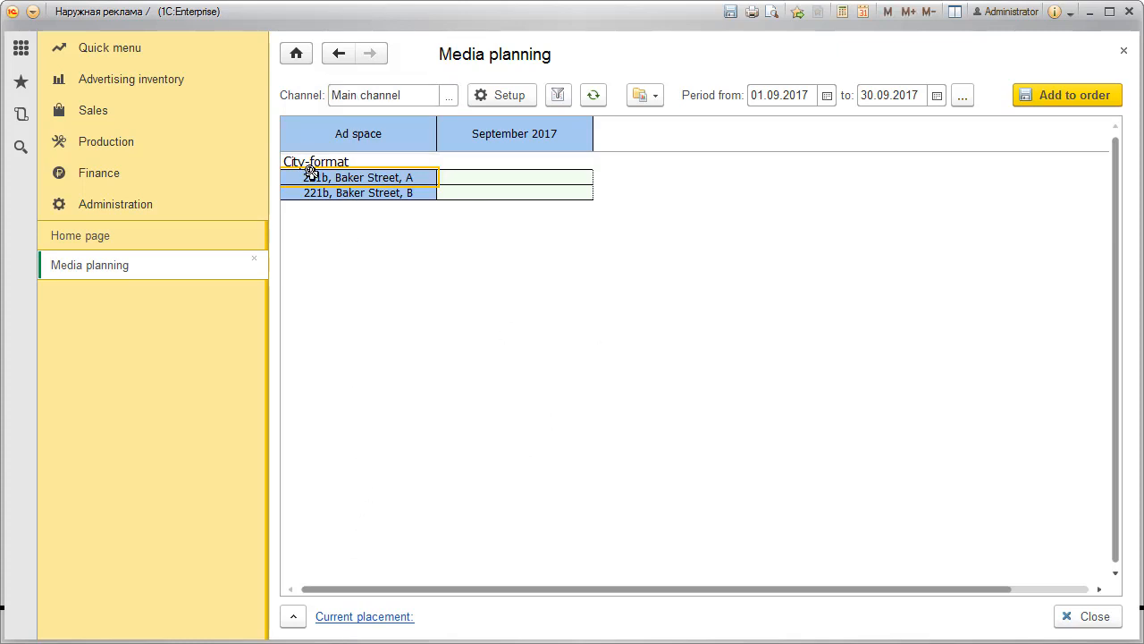
click(312, 191)
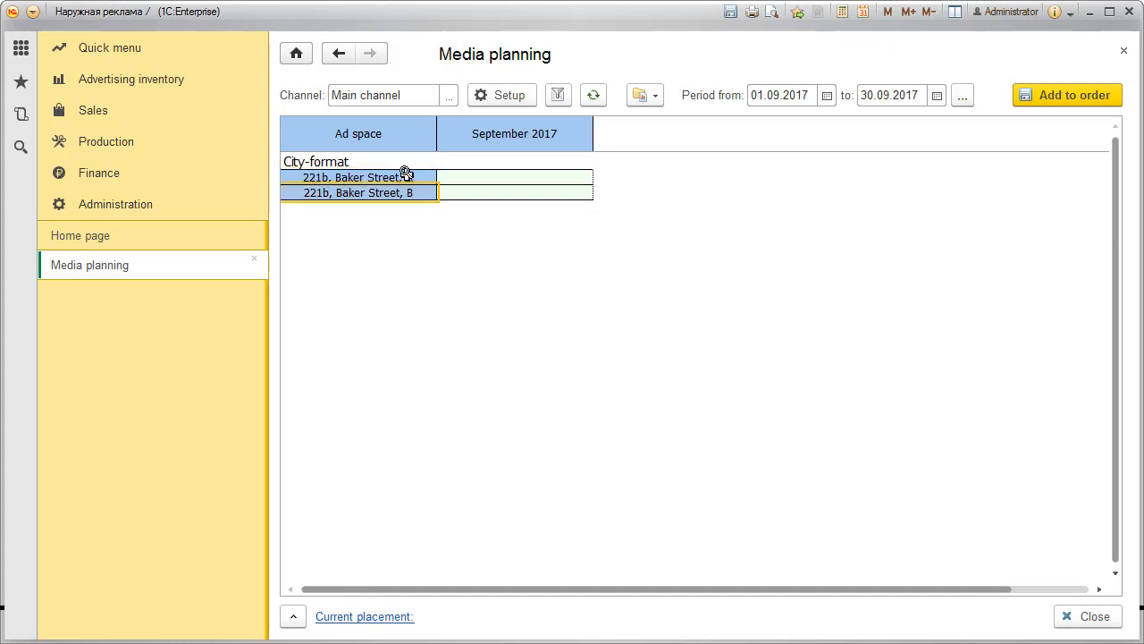